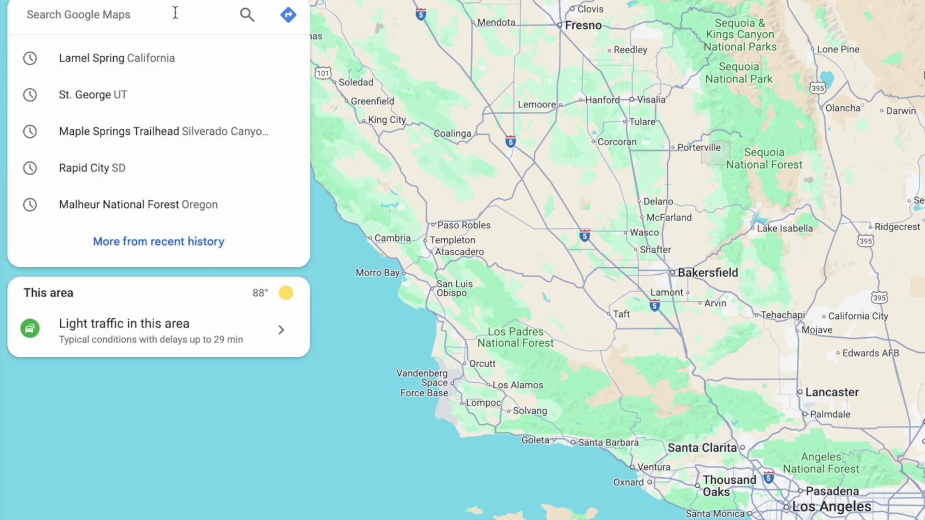
- Search Google Maps for 'lam' and show Lamel Spring, California on the map
text(lam)
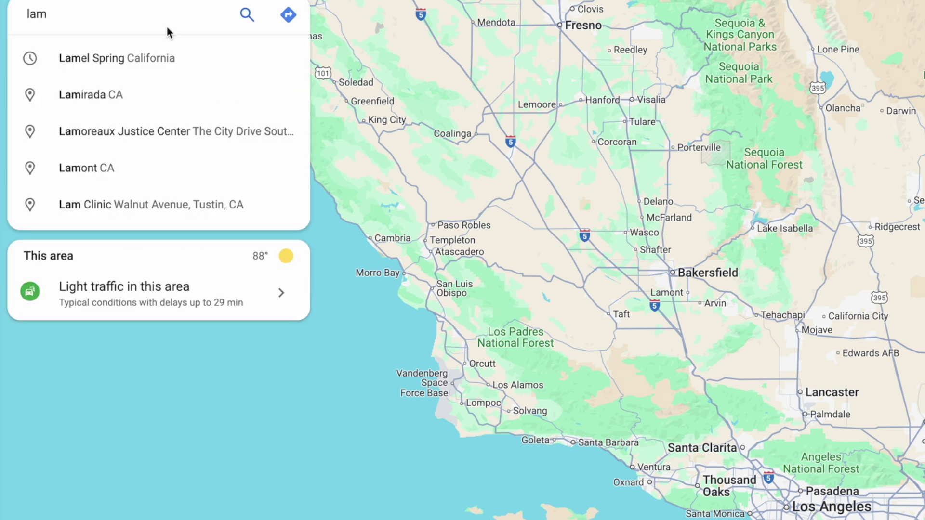
click(171, 58)
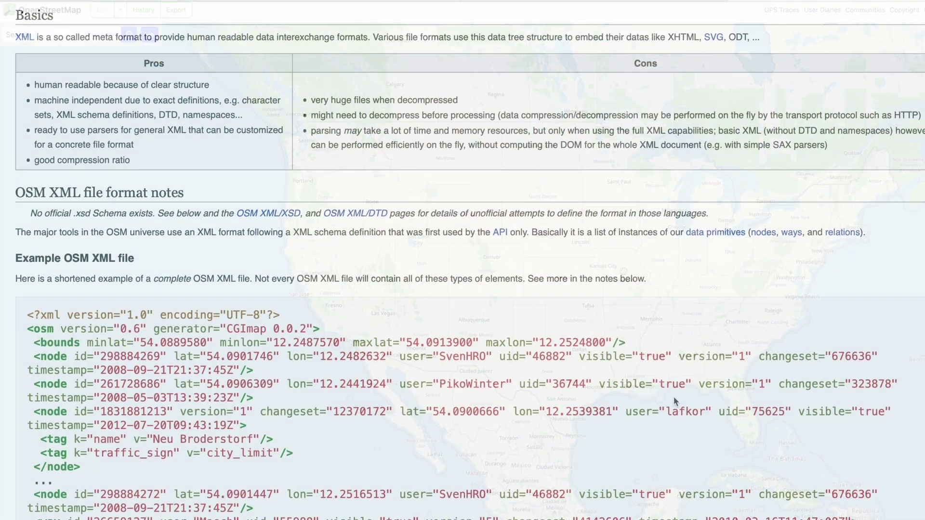
- Search OpenStreetMap for 'natural springs in angeles national forest', which returns no results
scroll(673, 397, down, 2)
scroll(673, 396, down, 3)
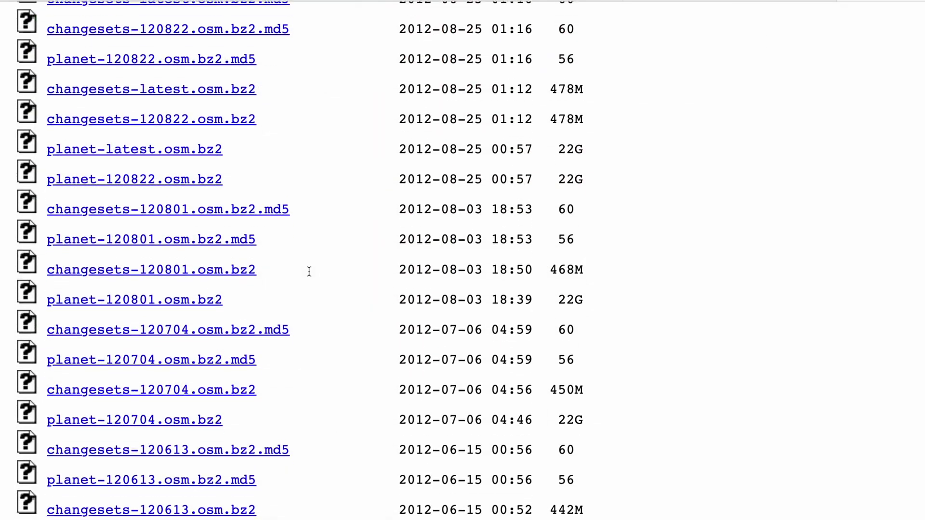
scroll(309, 271, down, 5)
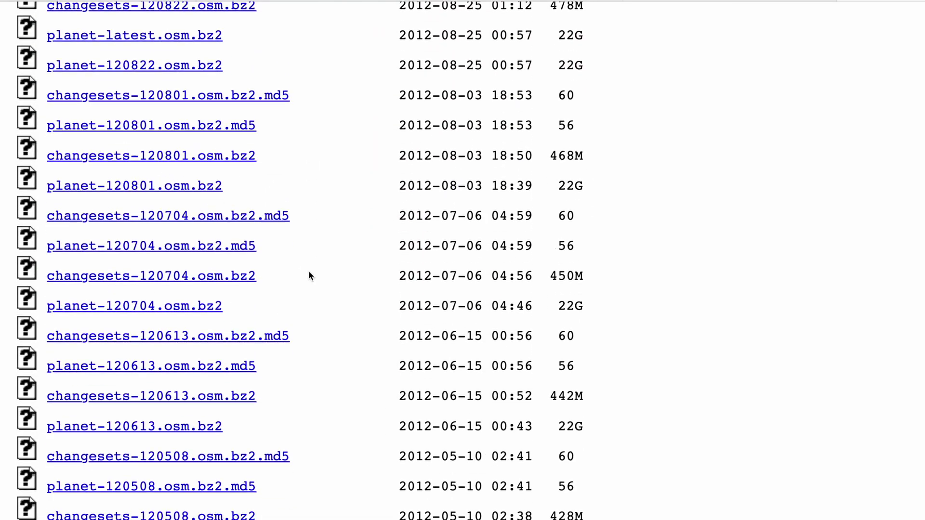
text(l sprin)
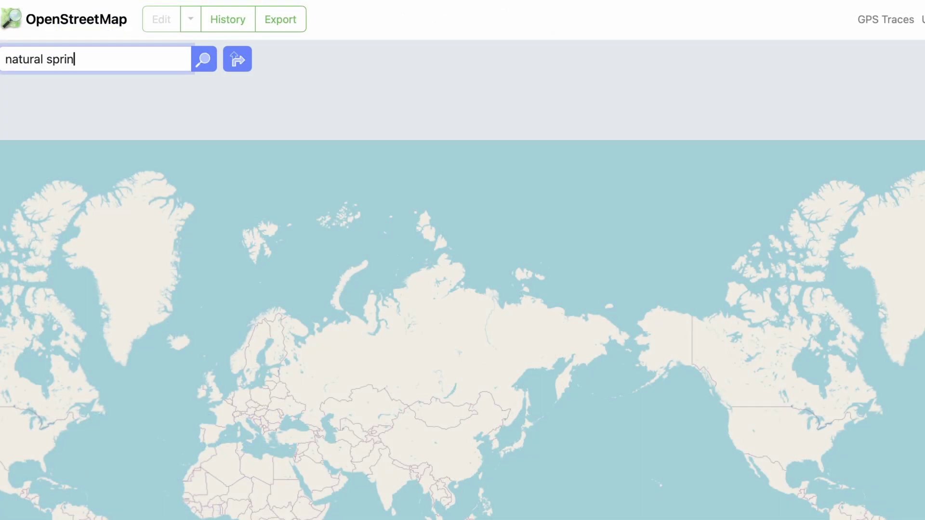
text(gs in angeles )
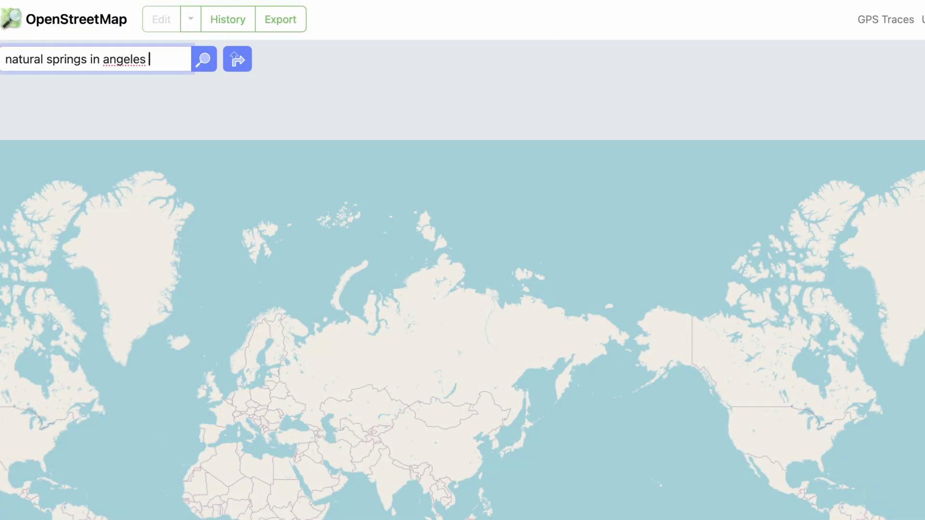
text(national forest)
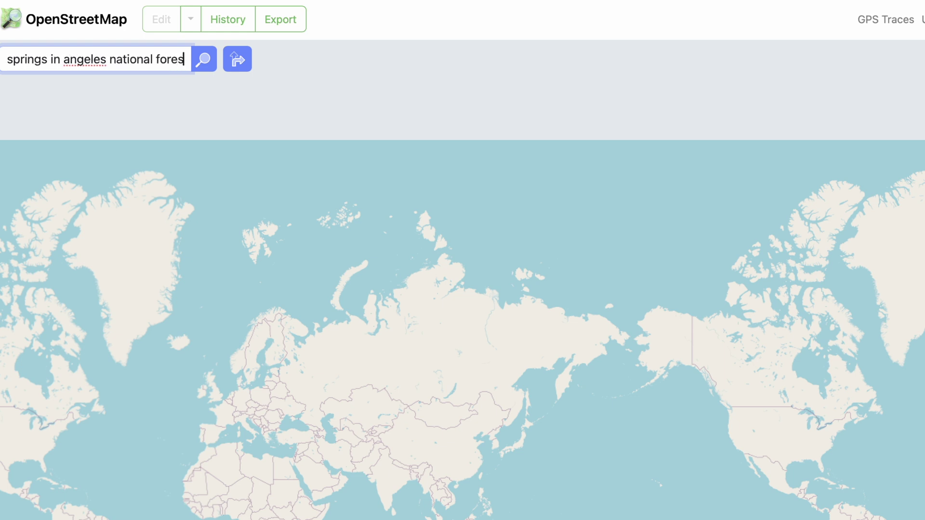
click(206, 66)
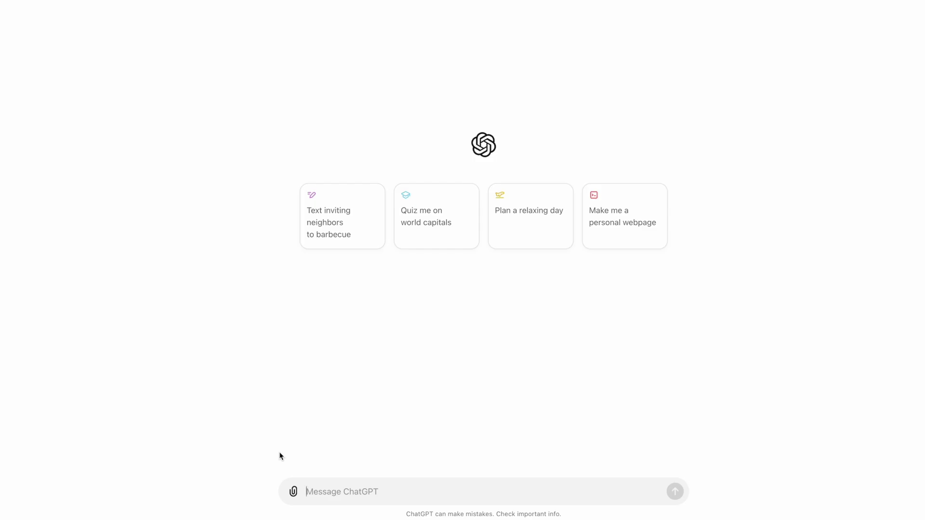
- Ask ChatGPT 'where are all the natural springs in angeles forest'
text(where are all the natural springs i)
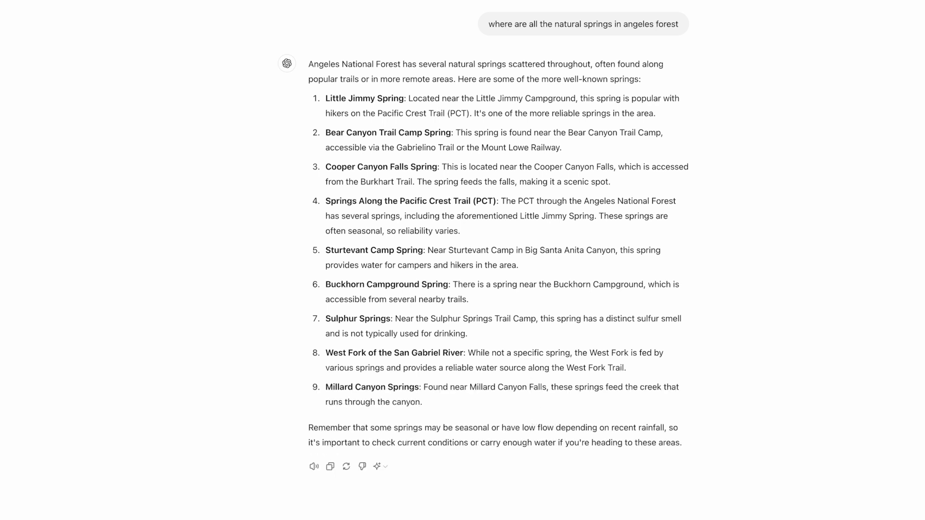
- Search OpenStreetMap for 'lamel spring' and open the Lamel Spring result's node details
text(m)
text(el spr)
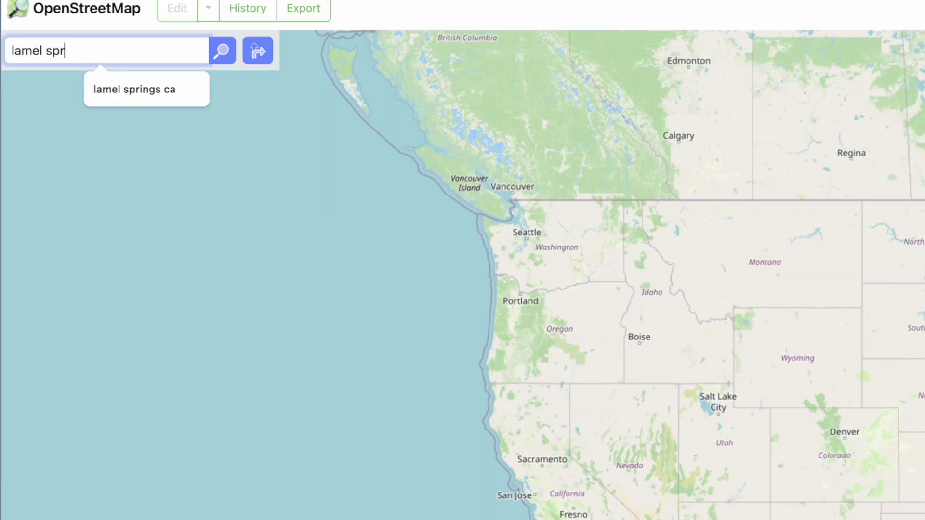
text(ing)
key(Return)
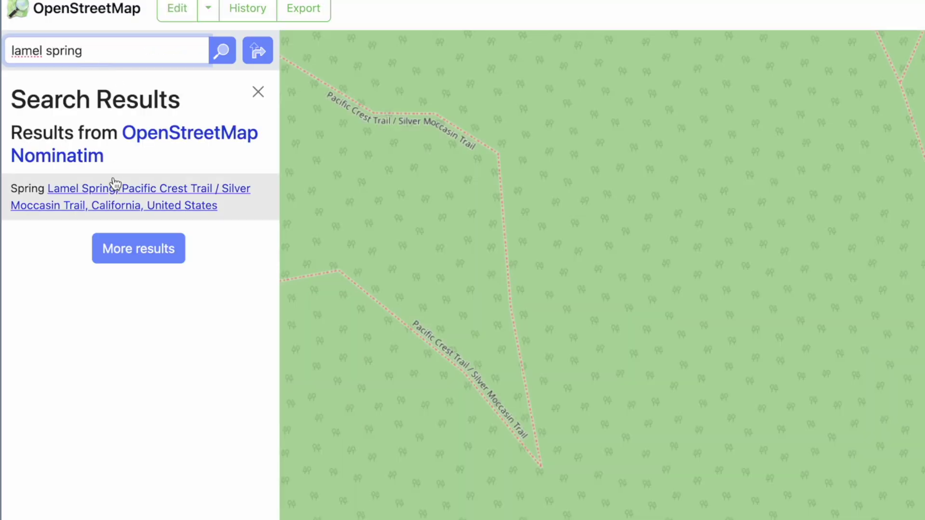
click(115, 187)
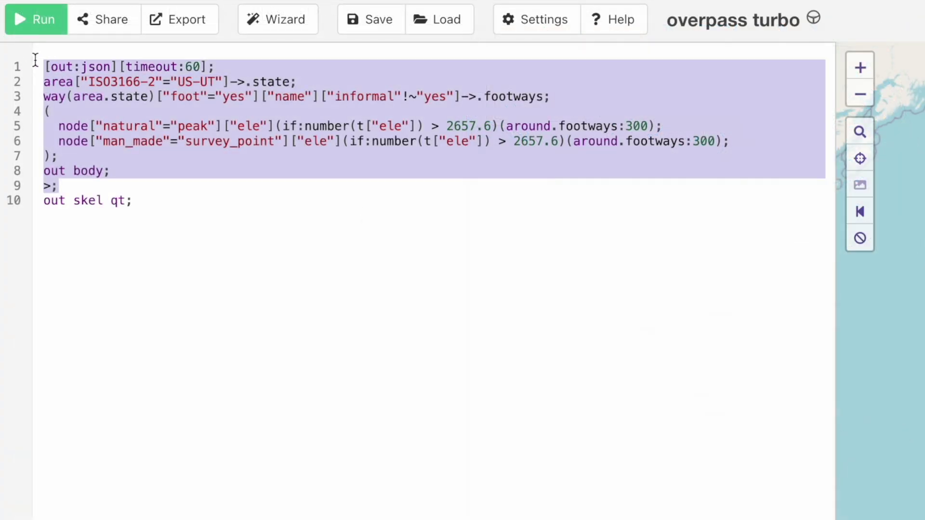
- Run the Utah peaks-near-footways query in the Overpass Turbo editor
click(175, 192)
drag(157, 198, 27, 70)
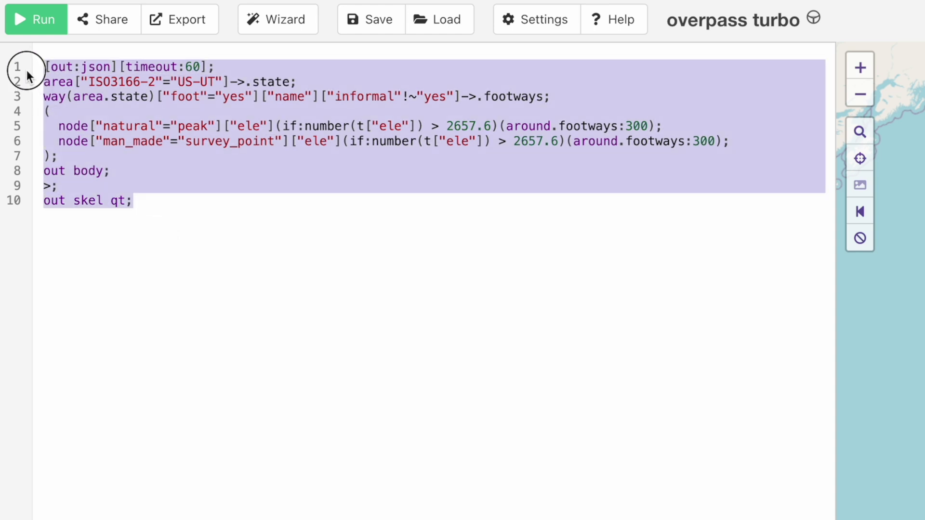
click(121, 110)
click(33, 19)
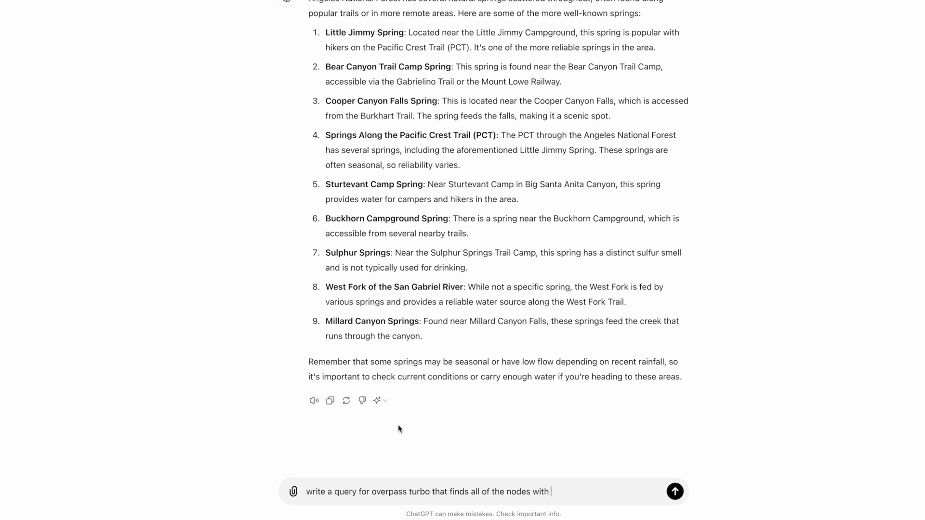
- Ask ChatGPT for a natural=spring query within Angeles National Forest and copy the code
text(natura)
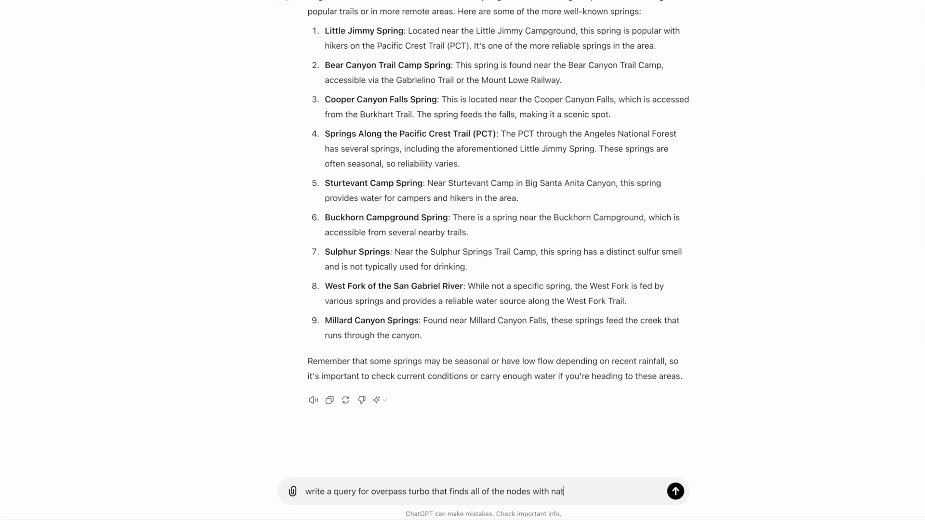
text(l )
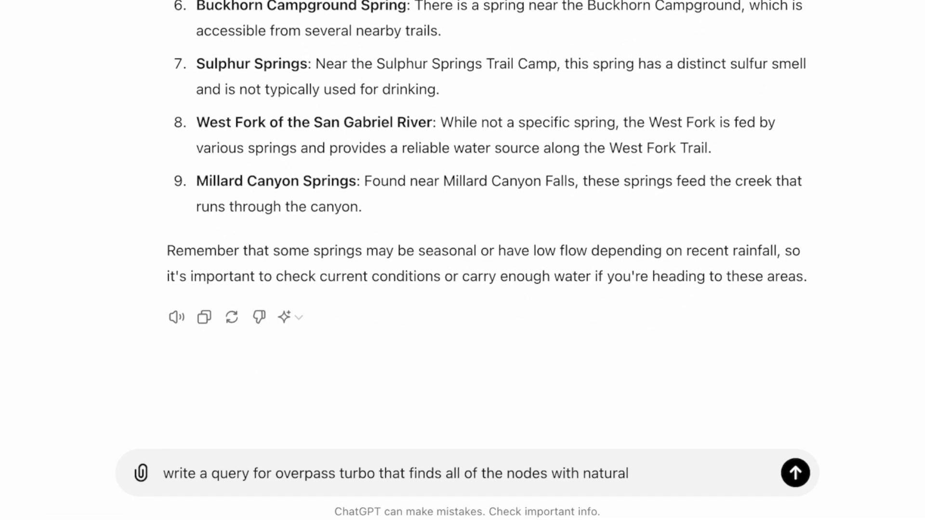
text(= spring within ange)
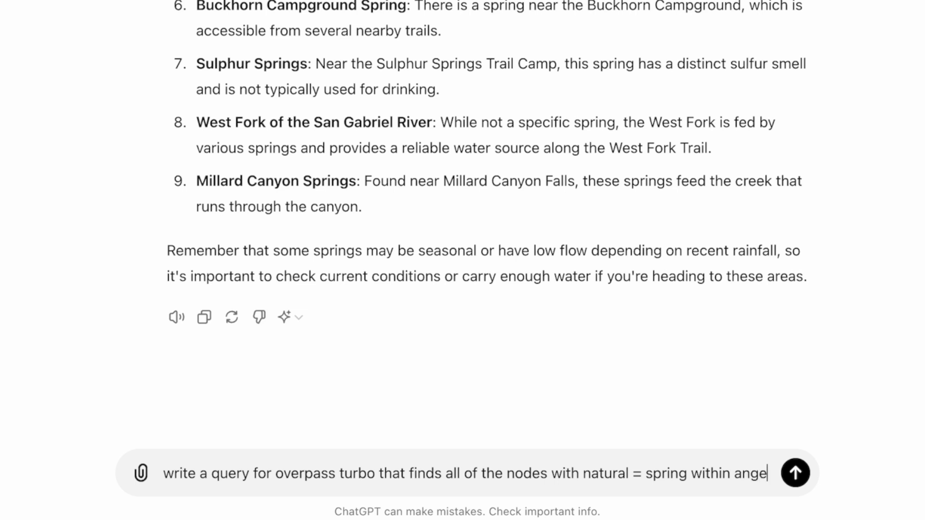
text(les national fo)
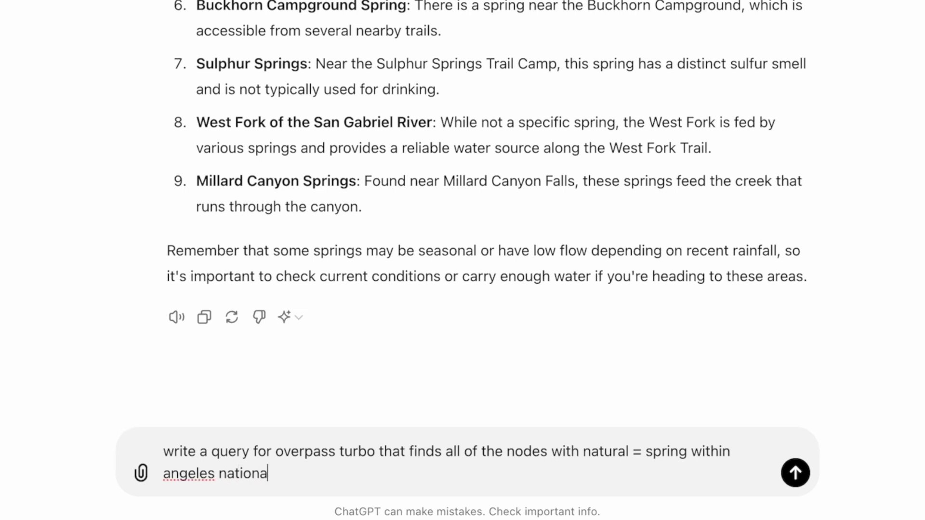
text(ret)
text(t)
key(Return)
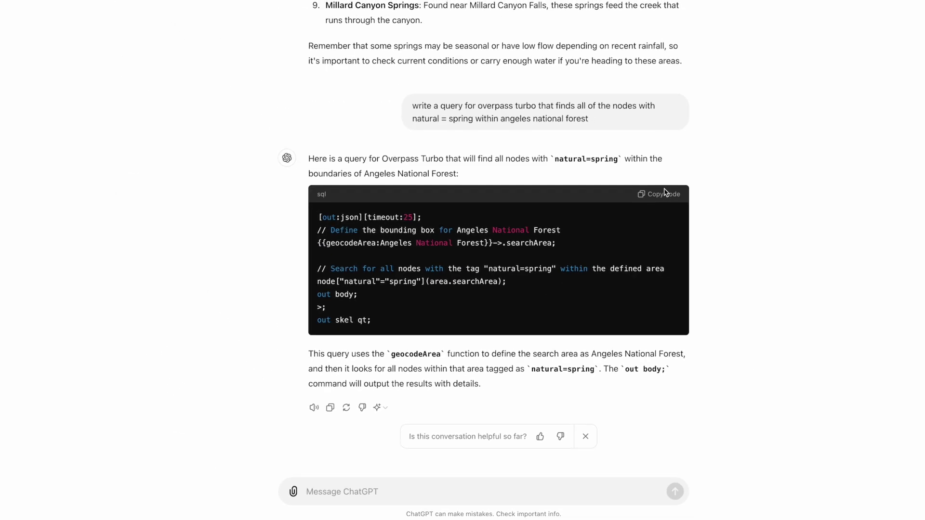
click(664, 192)
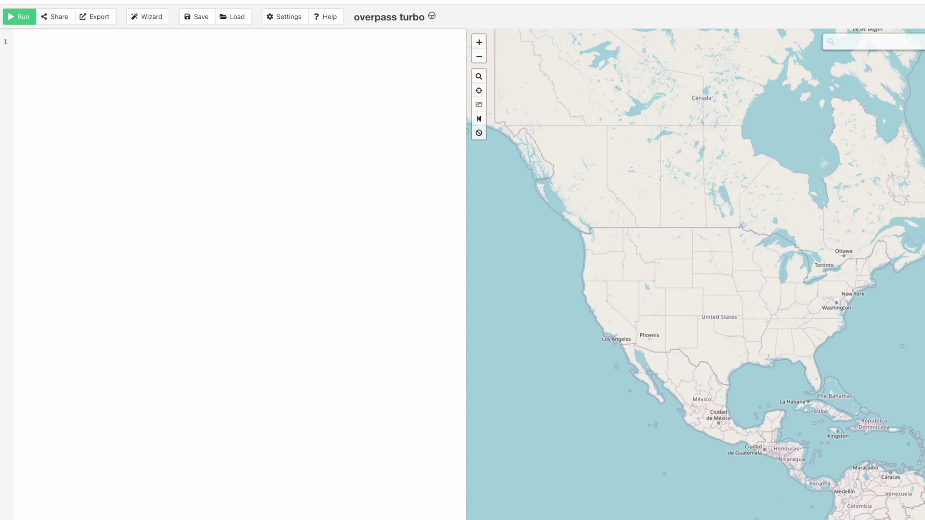
- Paste the springs query into the empty editor, run it, and zoom to the results
click(264, 74)
key(ctrl+v)
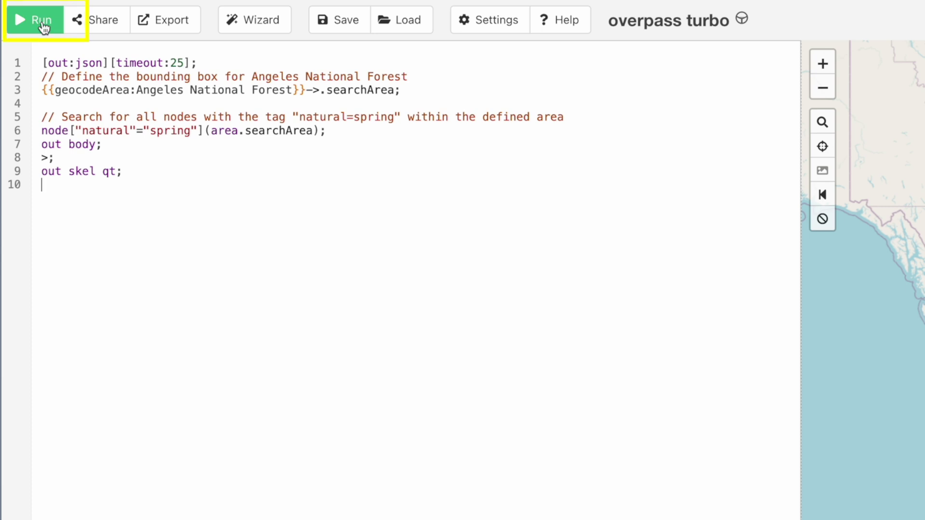
click(43, 24)
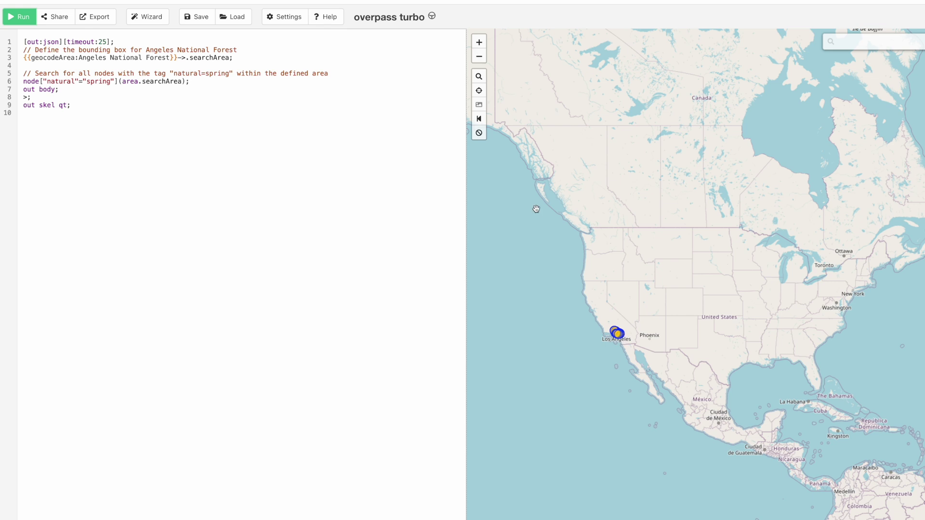
click(479, 76)
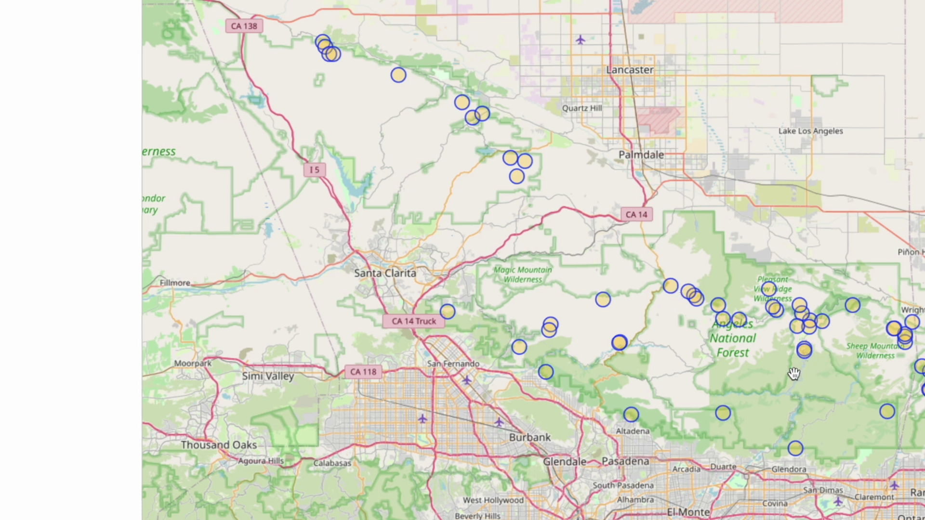
- Zoom into Angeles National Forest, show Deer Spring's details, then reload and return to results
double_click(816, 368)
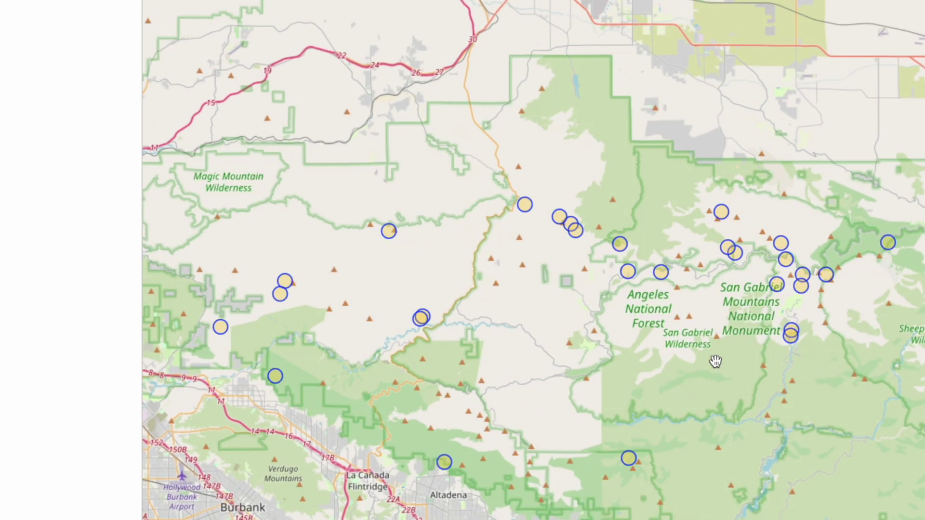
drag(663, 342, 775, 313)
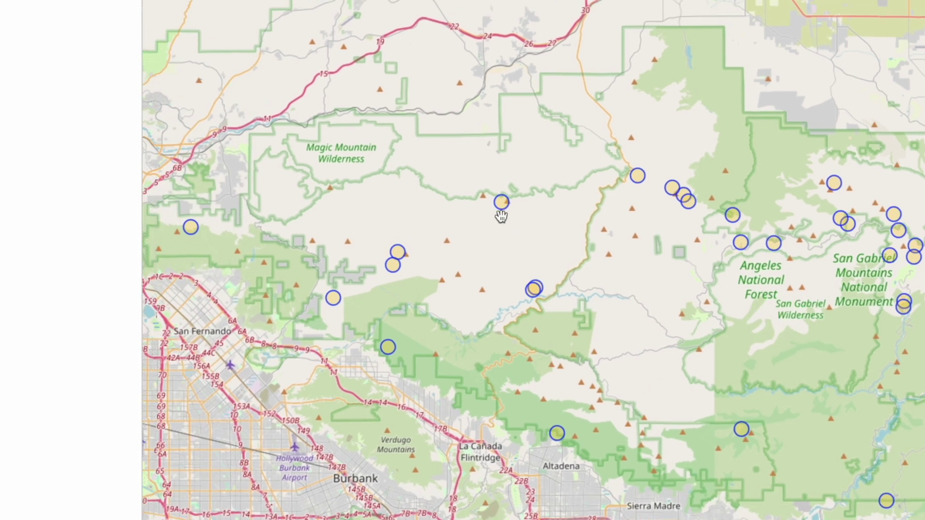
click(500, 205)
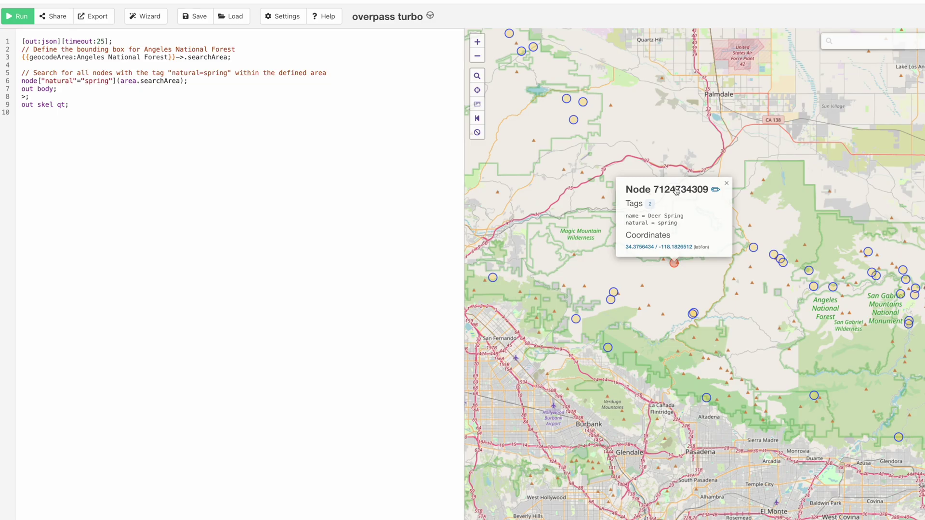
key(ctrl+r)
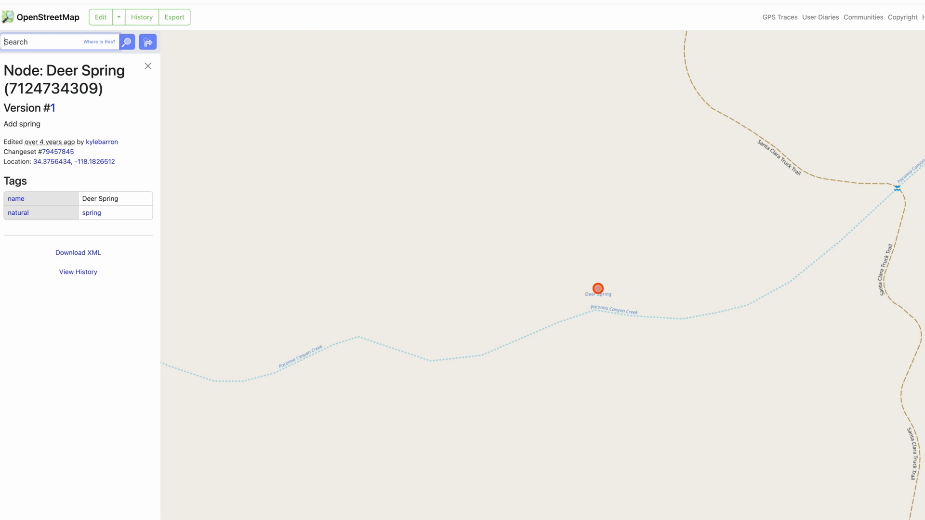
key(ctrl+w)
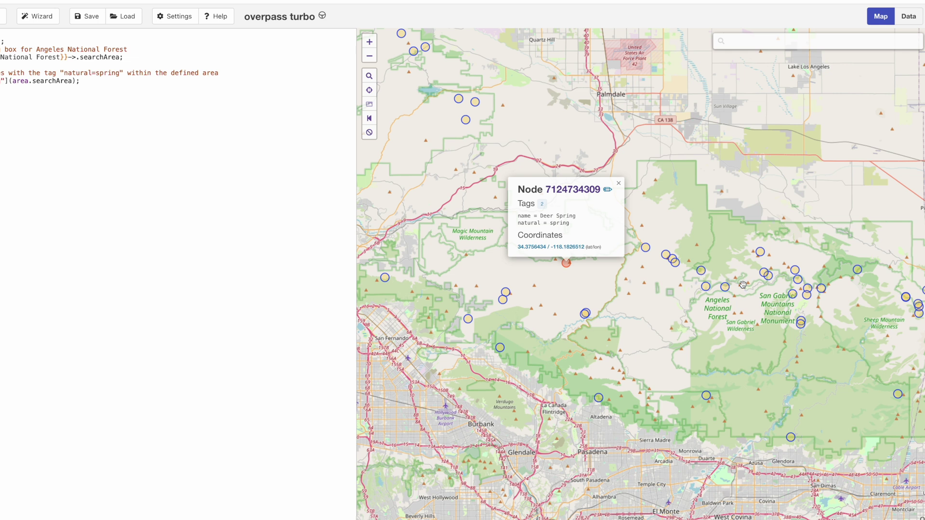
- Show the spring query's raw JSON output in the Data view and select all of it
click(908, 17)
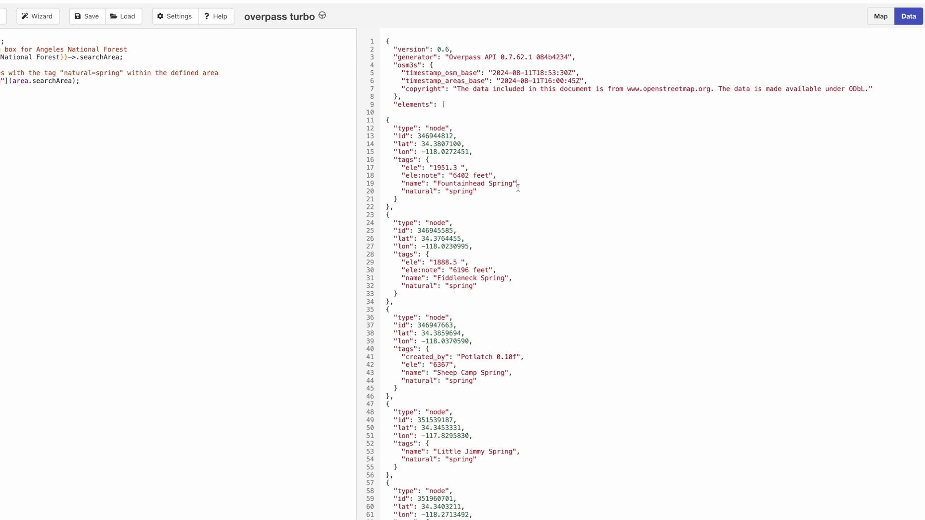
key(ctrl+a)
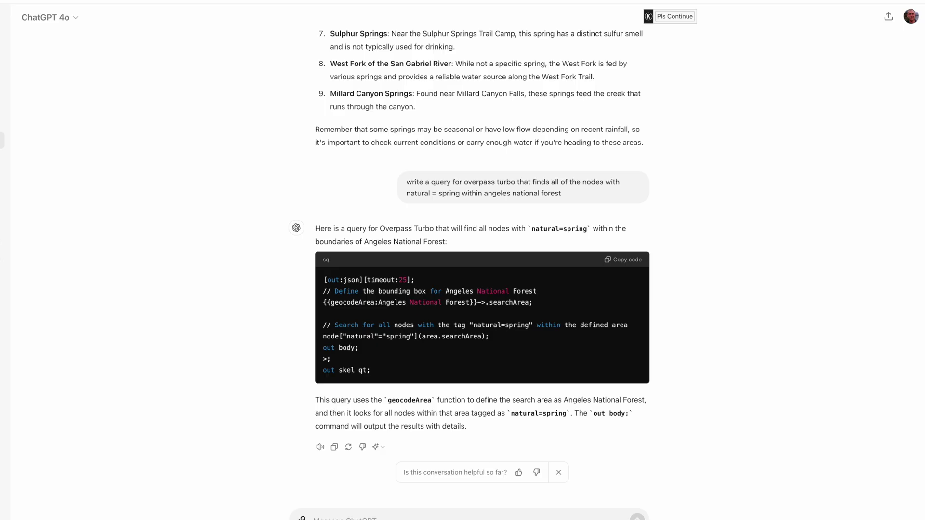
- Ask ChatGPT to 'put this in a table in english' with the pasted JSON, then download GPX
text(put this in a table in engl)
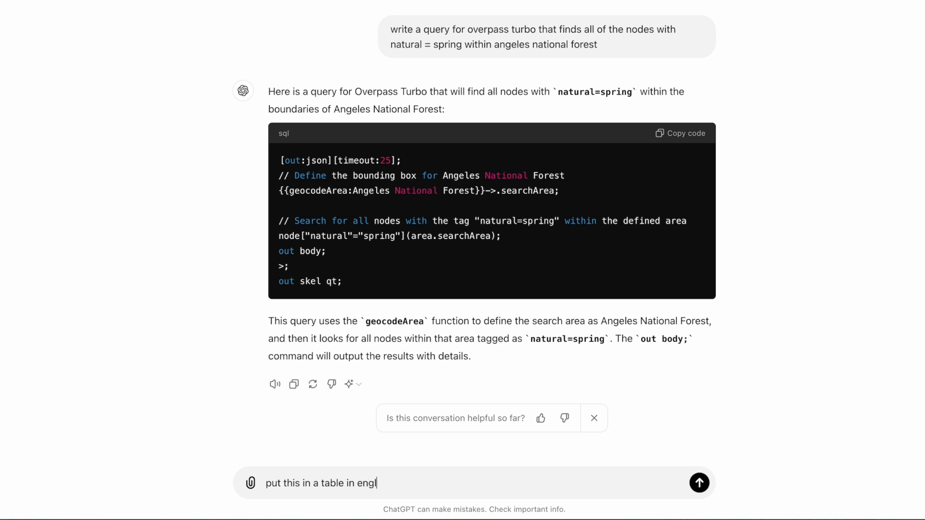
text(ish)
key(shift+Return)
key(ctrl+v)
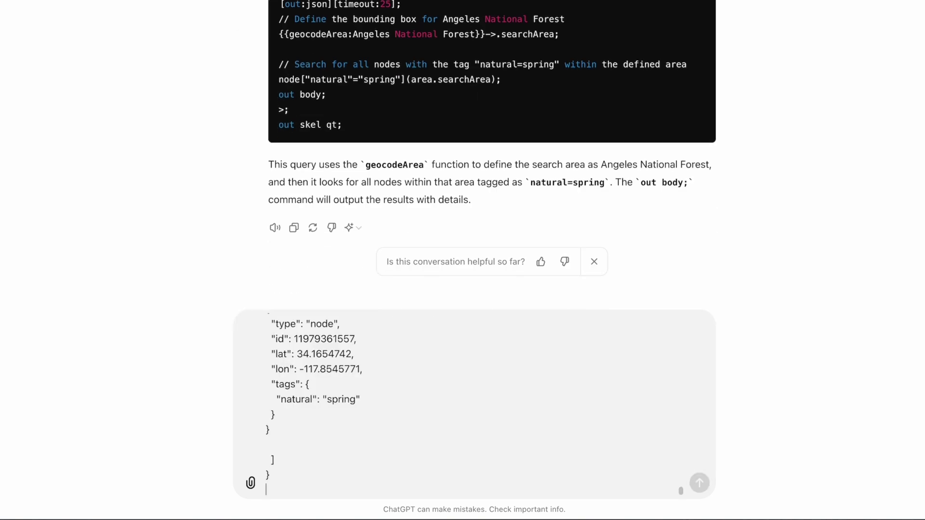
key(Return)
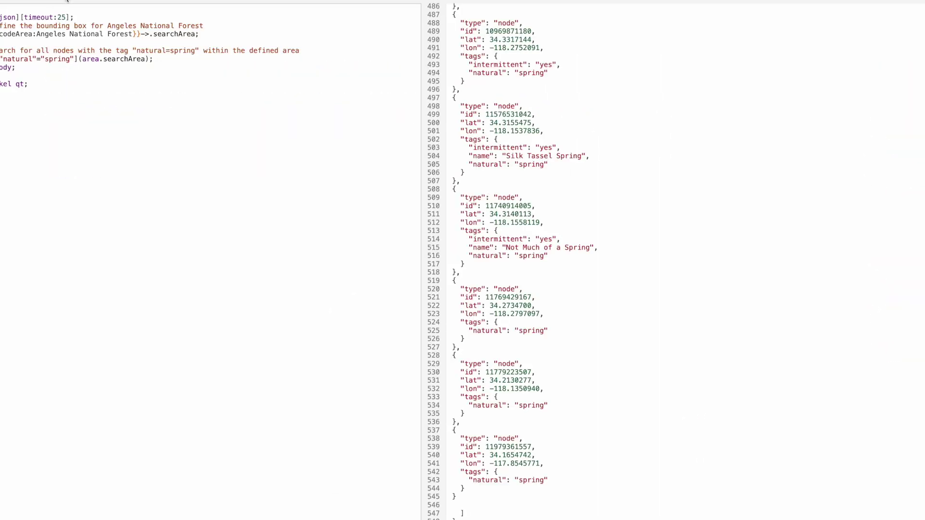
click(67, 1)
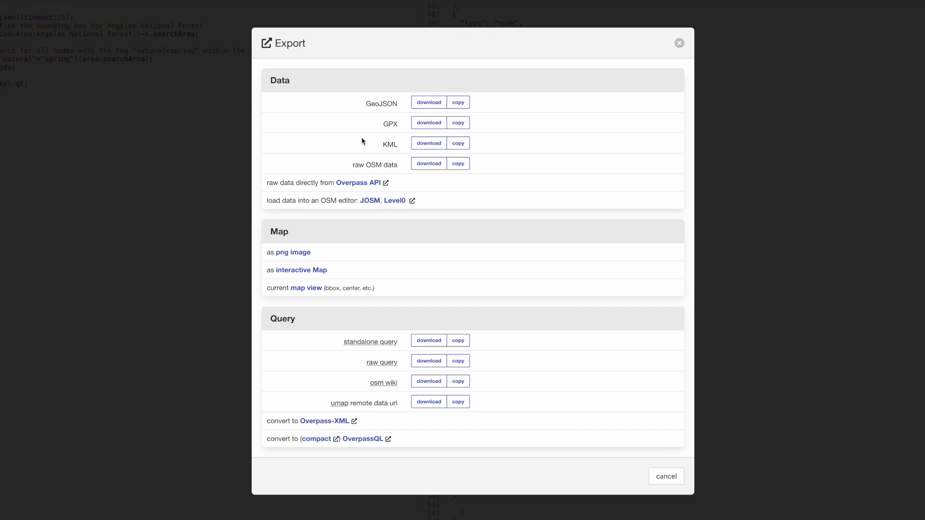
click(432, 124)
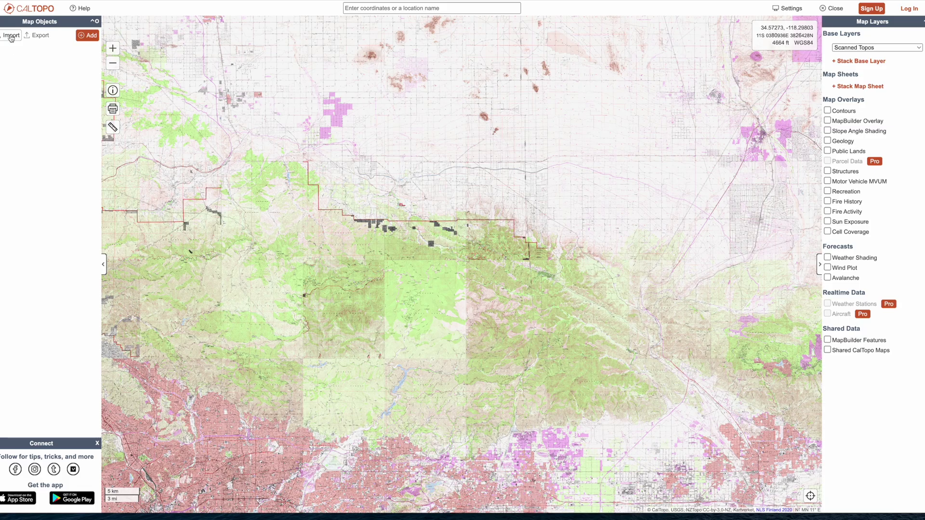
- Import export.gpx into CalTopo, adding all the listed spring markers to the map
click(10, 37)
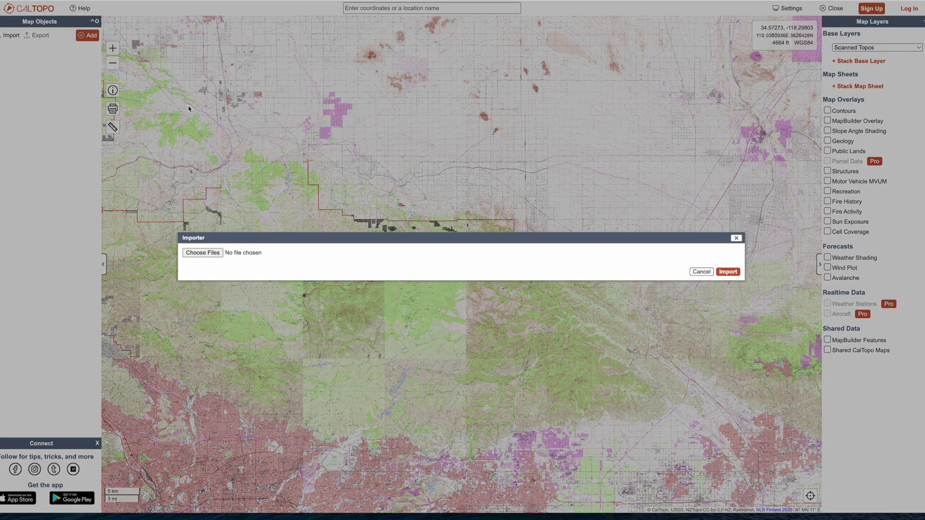
click(208, 254)
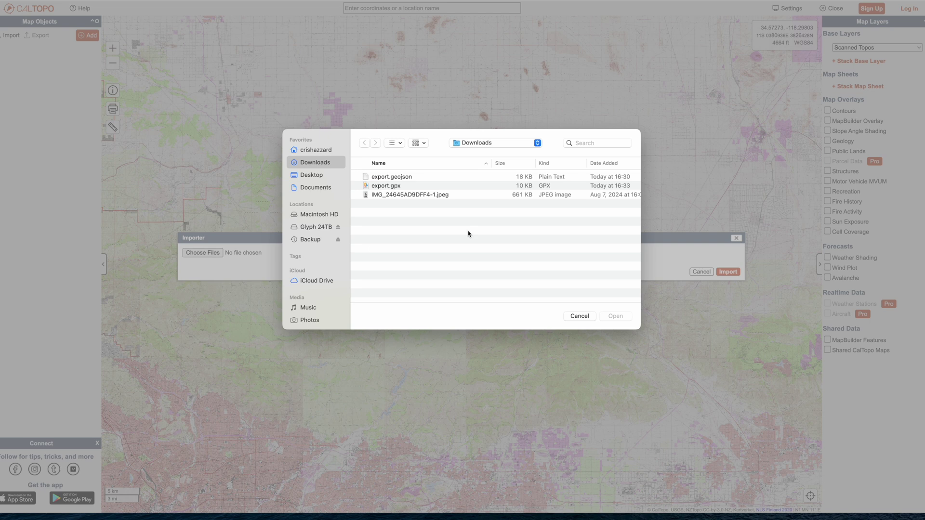
click(415, 187)
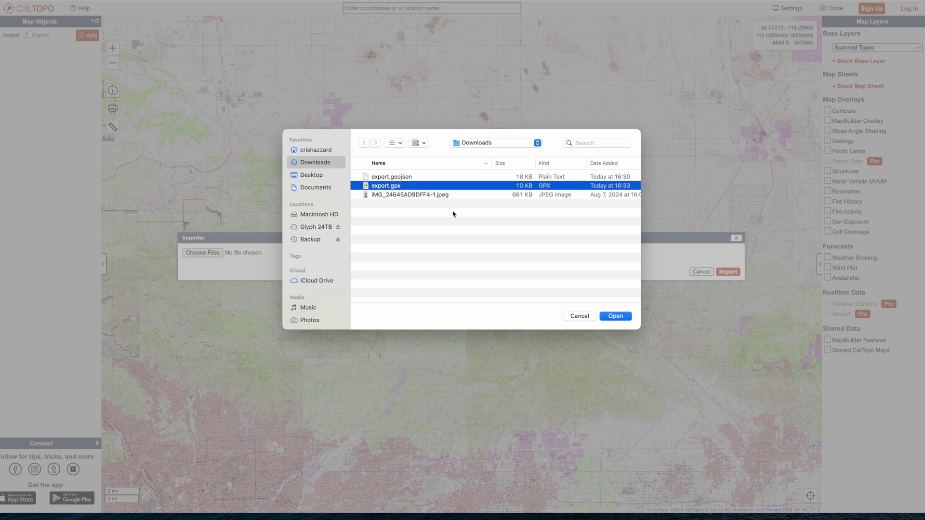
click(619, 318)
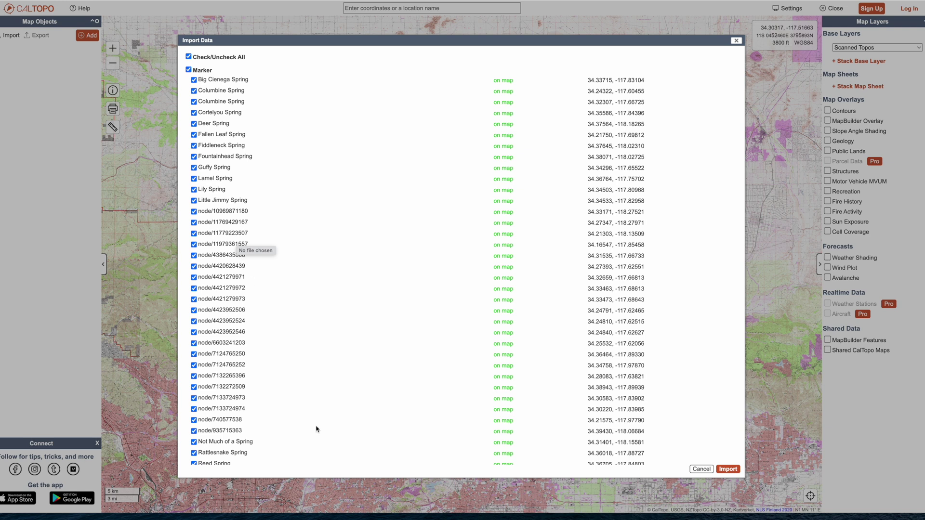
click(727, 470)
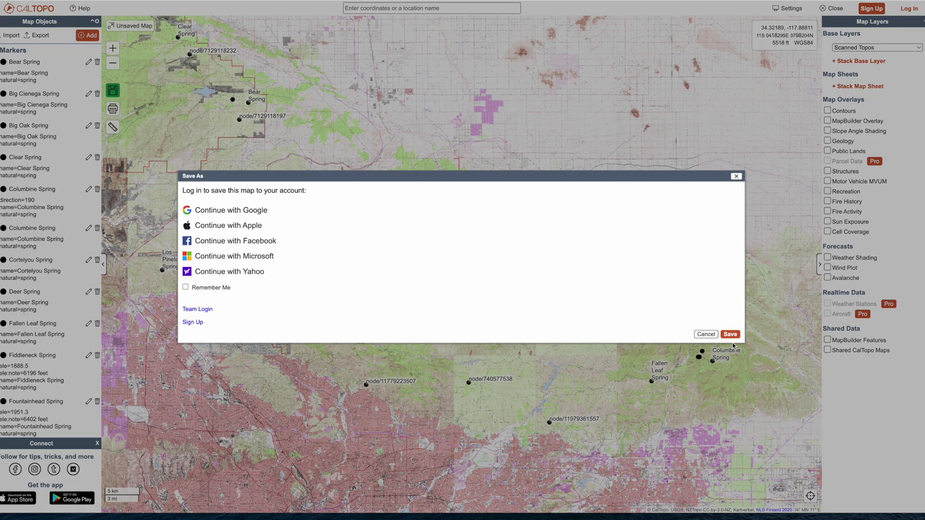
- Dismiss the save prompt and pan the map to the eastern springs and Clear Spring
click(733, 343)
drag(426, 292, 547, 305)
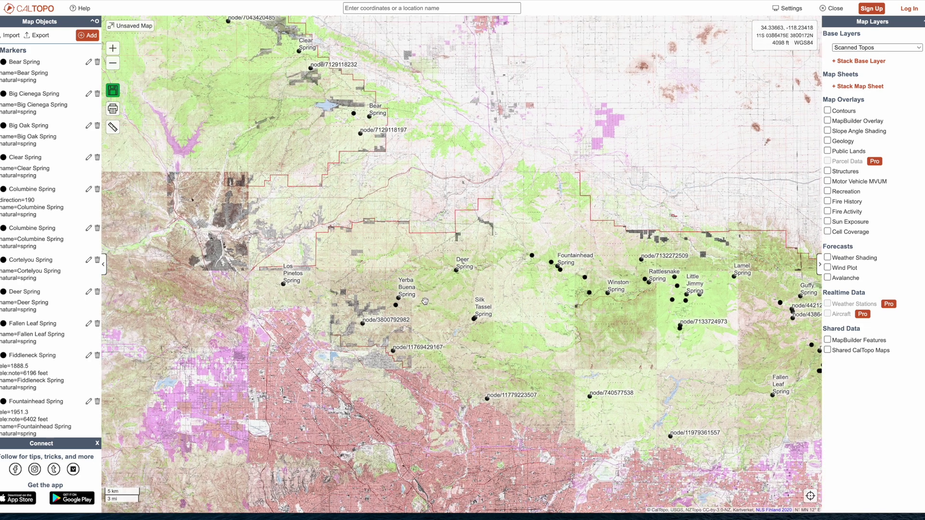
drag(440, 318, 317, 282)
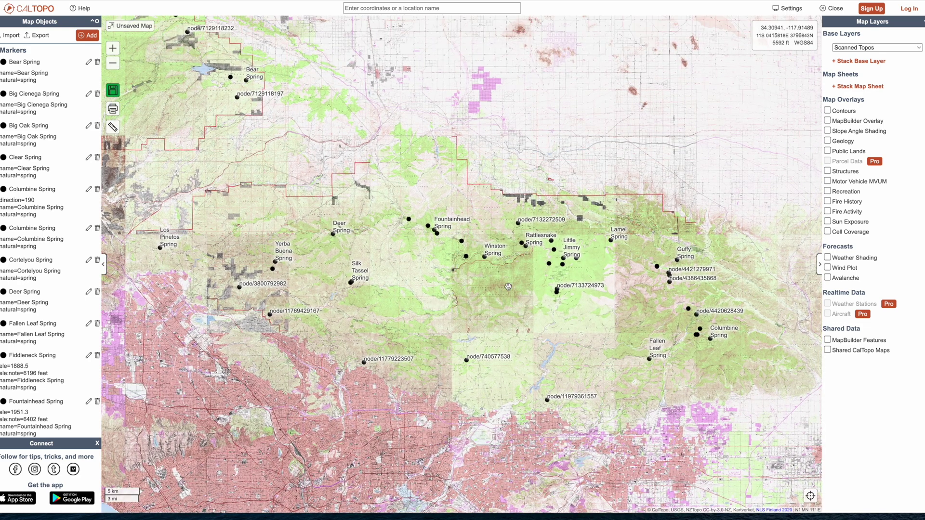
drag(508, 287, 542, 333)
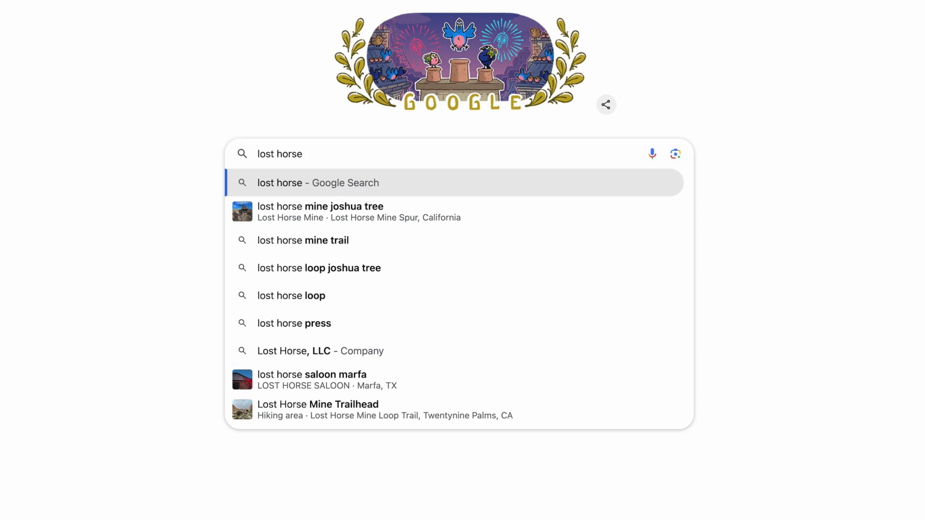
- Google 'horse mine joshua tree', then open OpenStreetMap's Lost Horse Mine way page to view its tags
text(mine joshua tree)
key(Return)
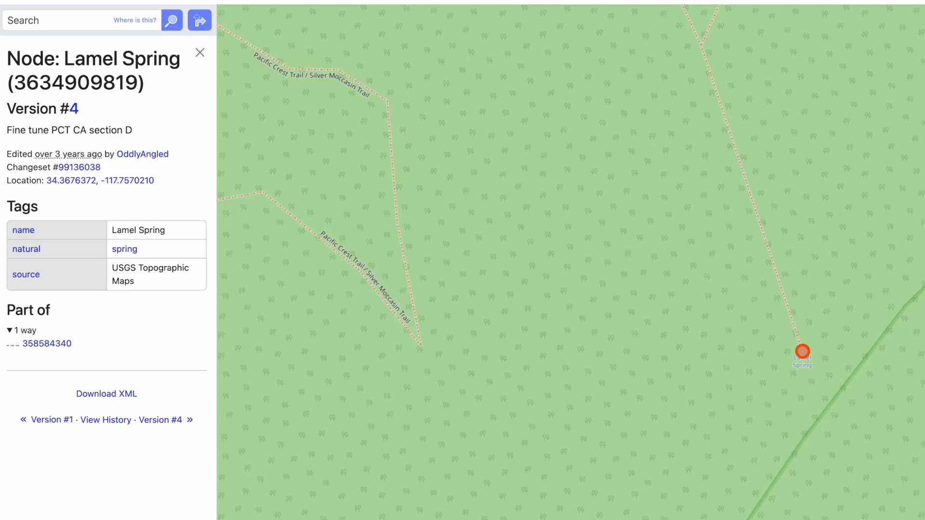
click(68, 24)
text(lost horse mine)
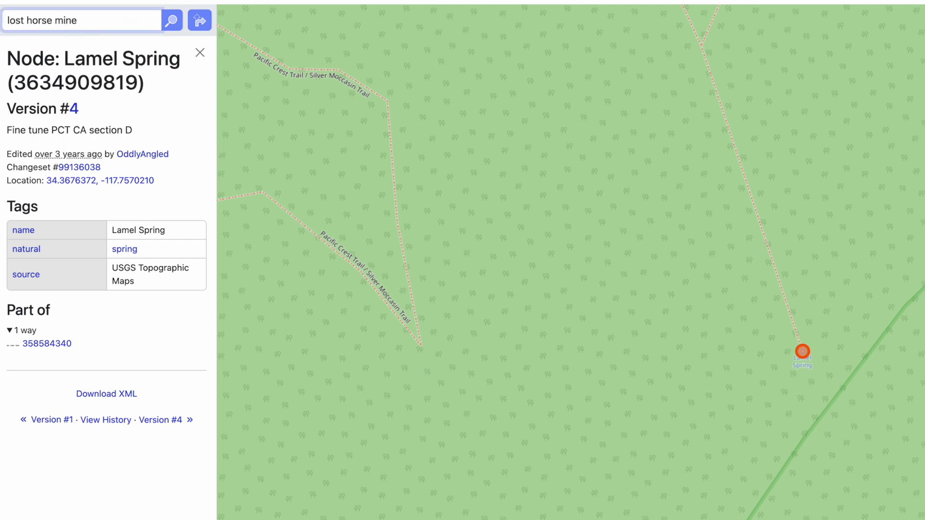
key(Return)
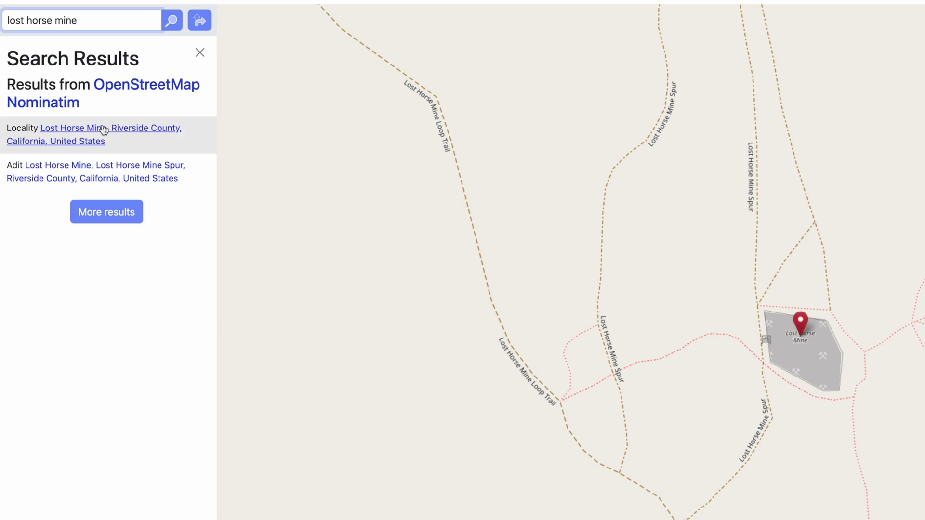
click(104, 128)
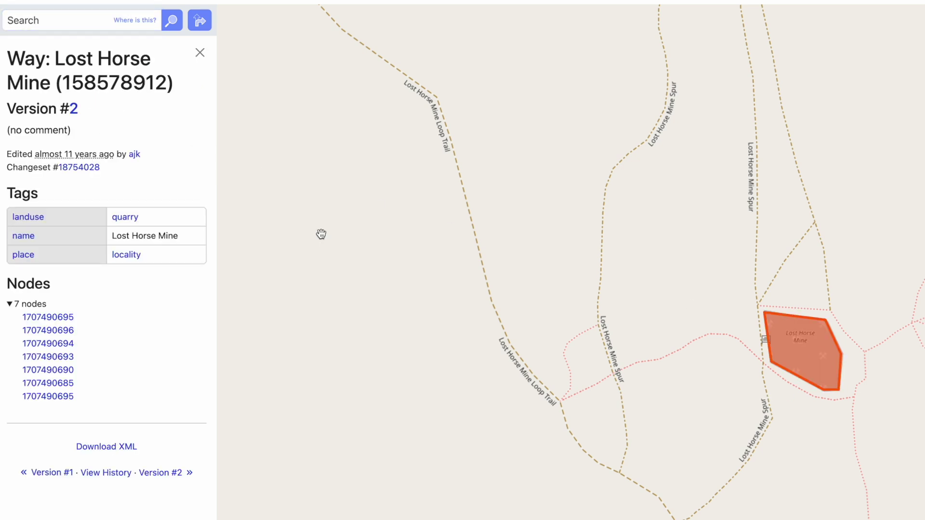
drag(13, 58, 45, 53)
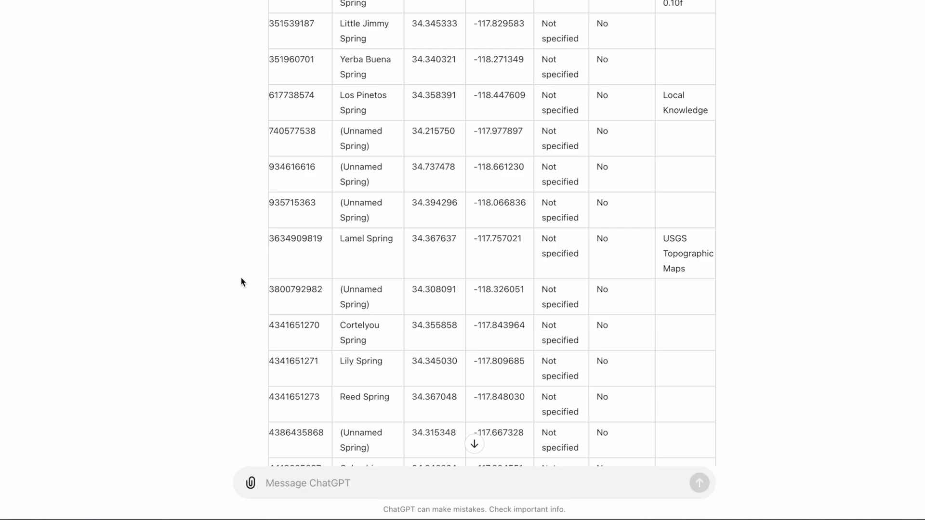
scroll(251, 308, down, 15)
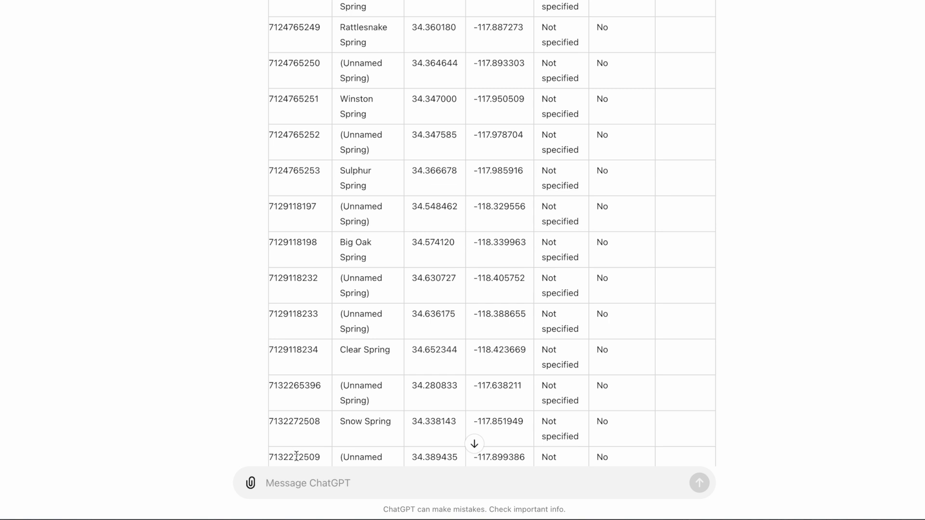
- Ask ChatGPT for an Overpass query of landuse=quarry nodes and ways in Joshua Tree, copy it, and select the old query
click(300, 477)
text(write a query in overpass turbo that lists all the)
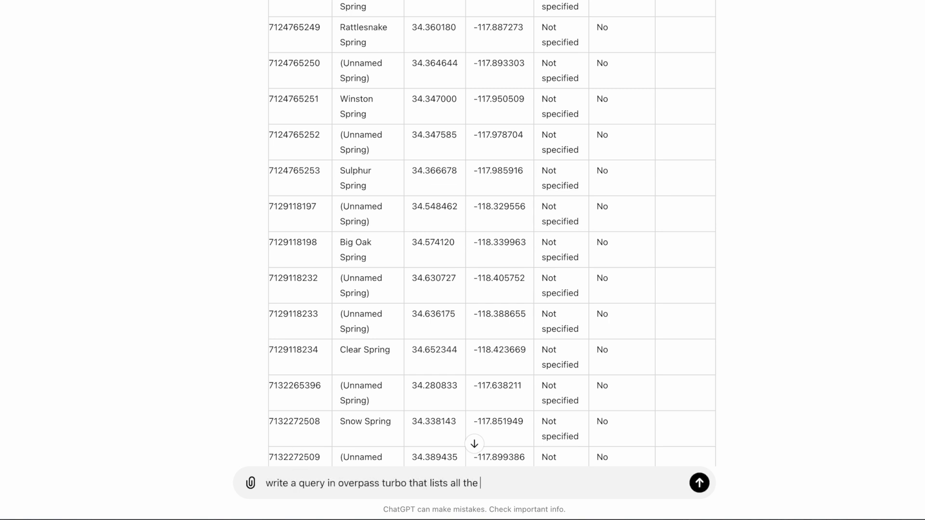
text( nodes and way where)
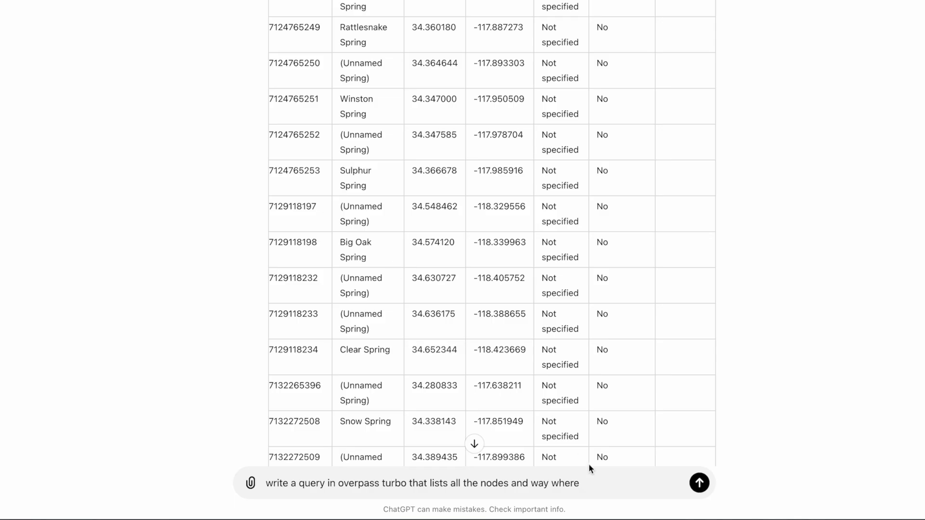
text(land)
text(use = que)
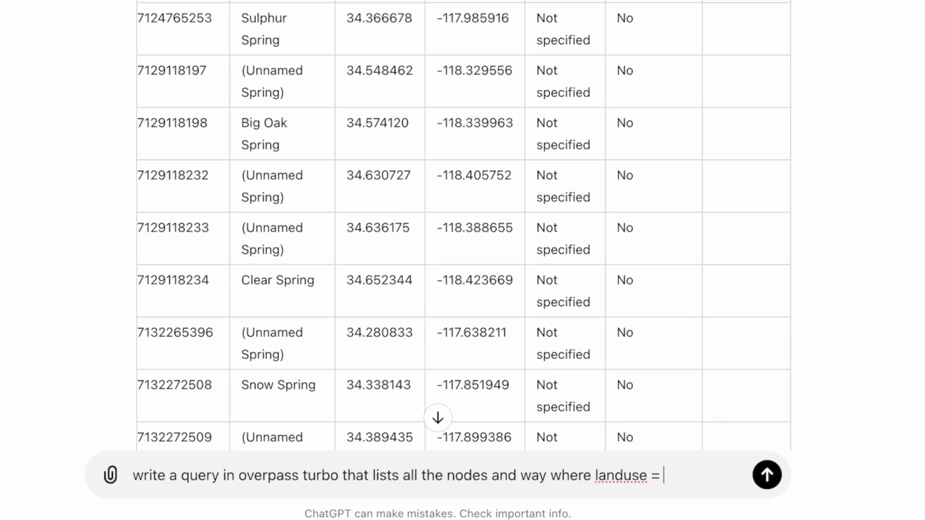
text(arr)
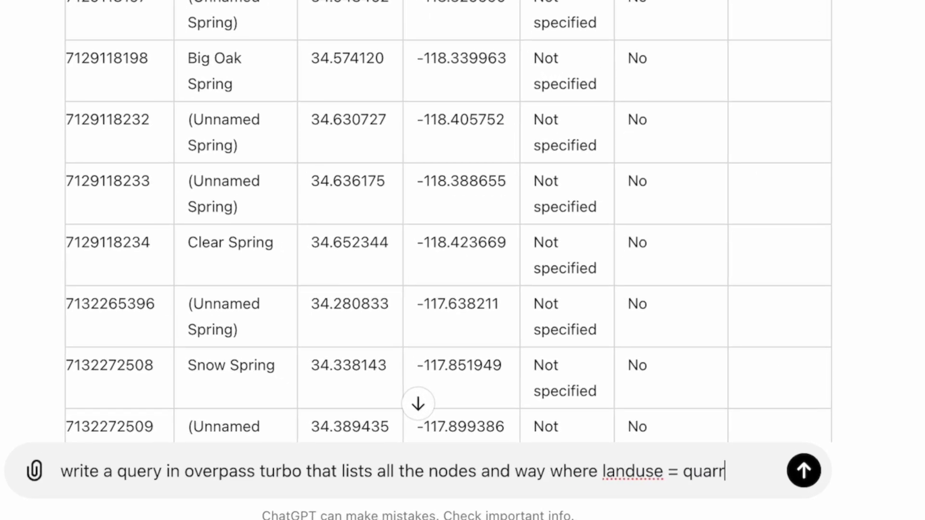
text(y in johs)
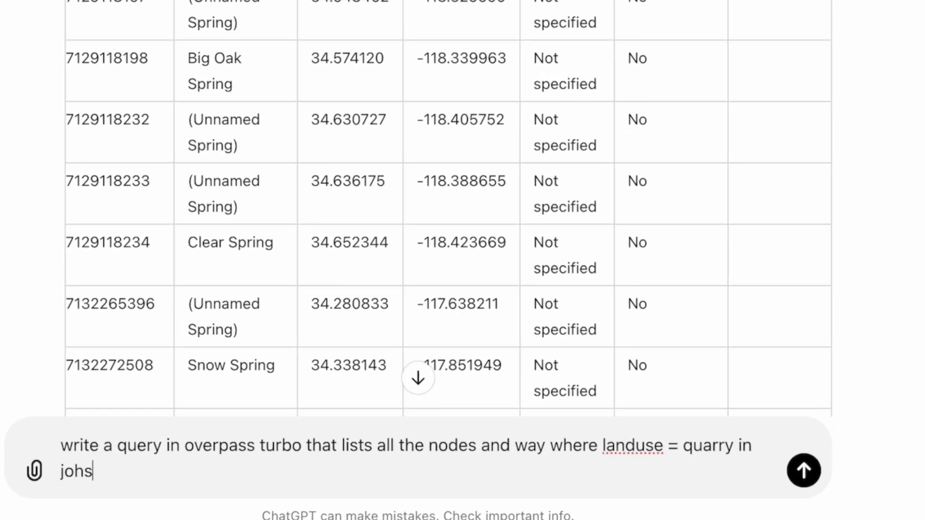
text(ua tree national )
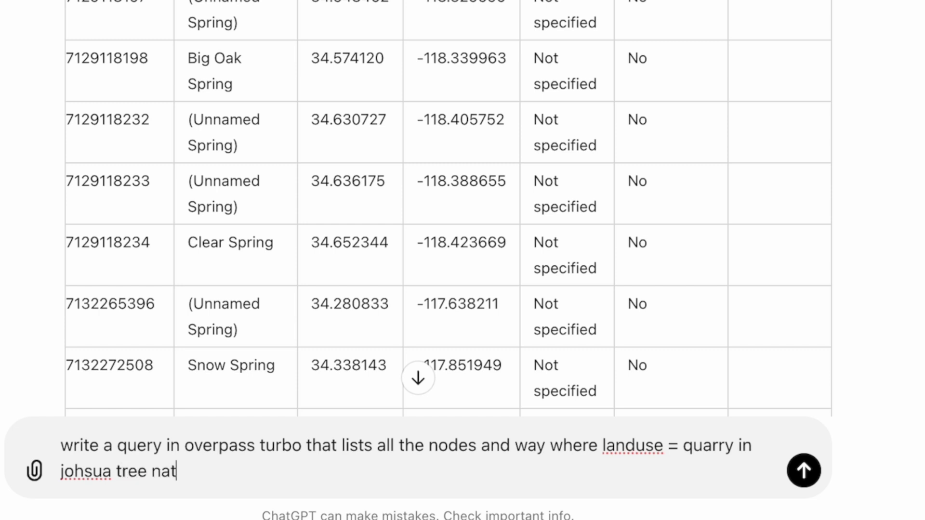
text(park)
key(Return)
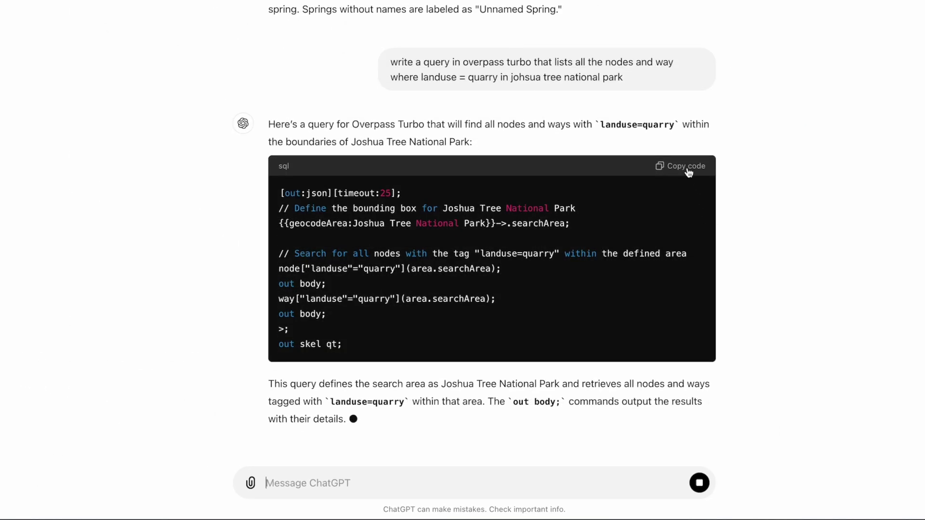
click(680, 134)
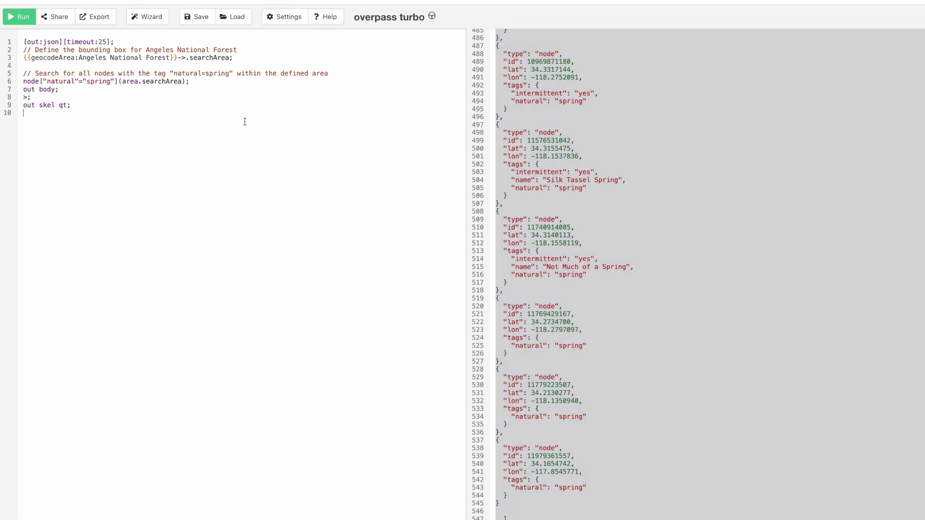
key(ctrl+a)
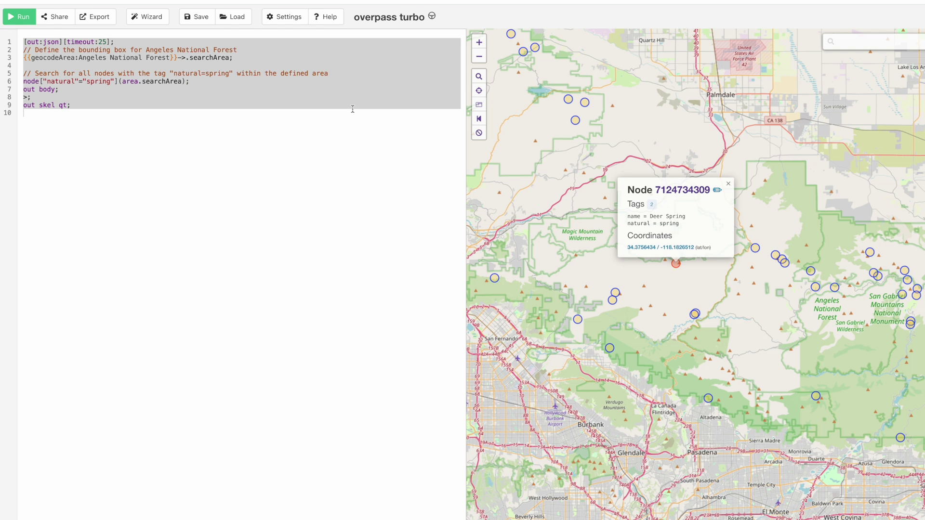
- Replace the Angeles query with the Joshua Tree quarry query, run it, and zoom to the results
key(ctrl+v)
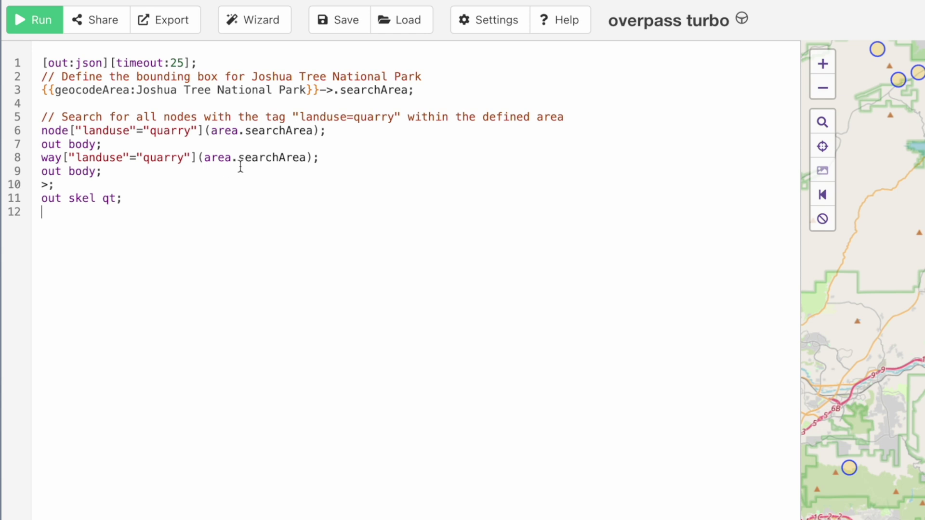
click(45, 28)
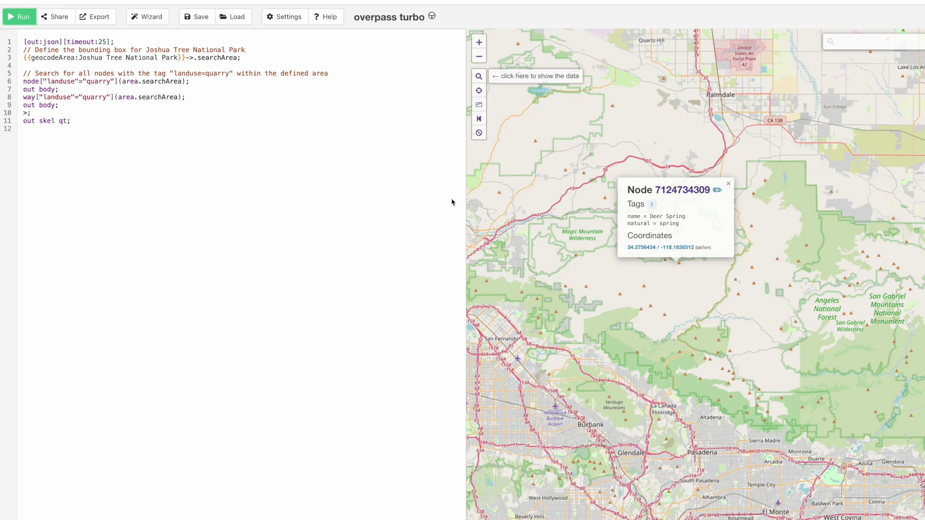
click(479, 76)
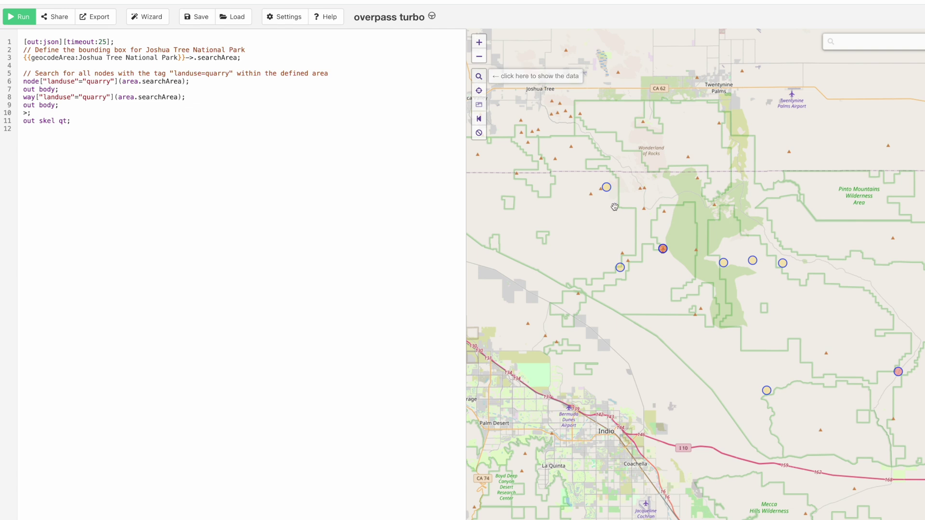
- Inspect the Lang, Hidden Gold, Gold Coin, Hexahedron and Golden Bell mine nodes
click(606, 188)
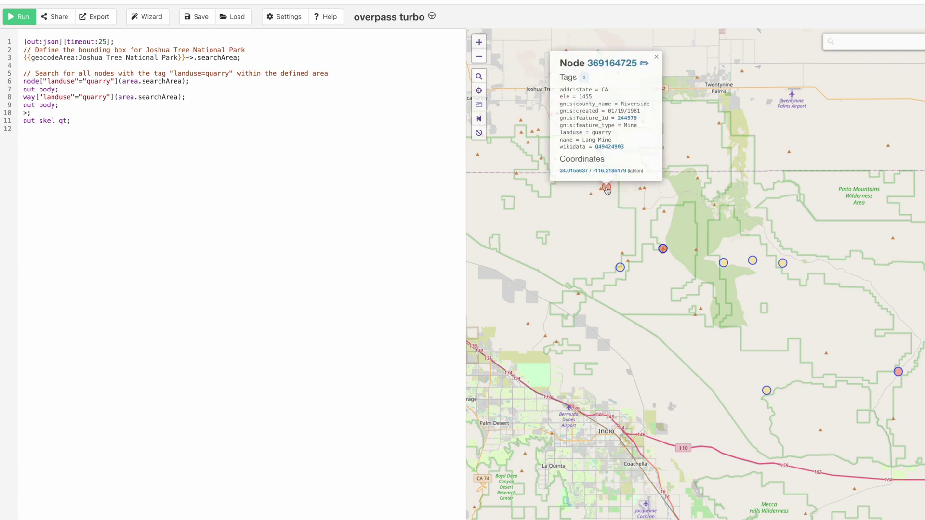
click(620, 268)
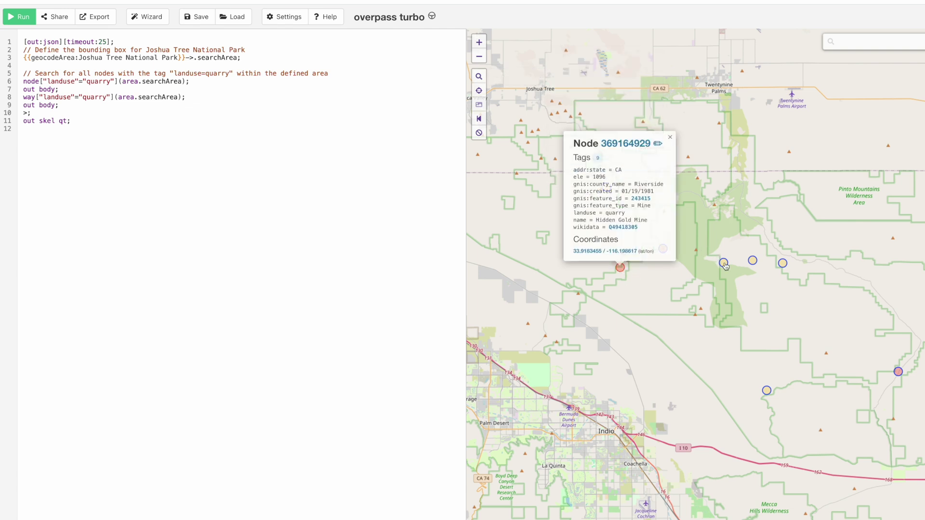
click(723, 263)
click(753, 262)
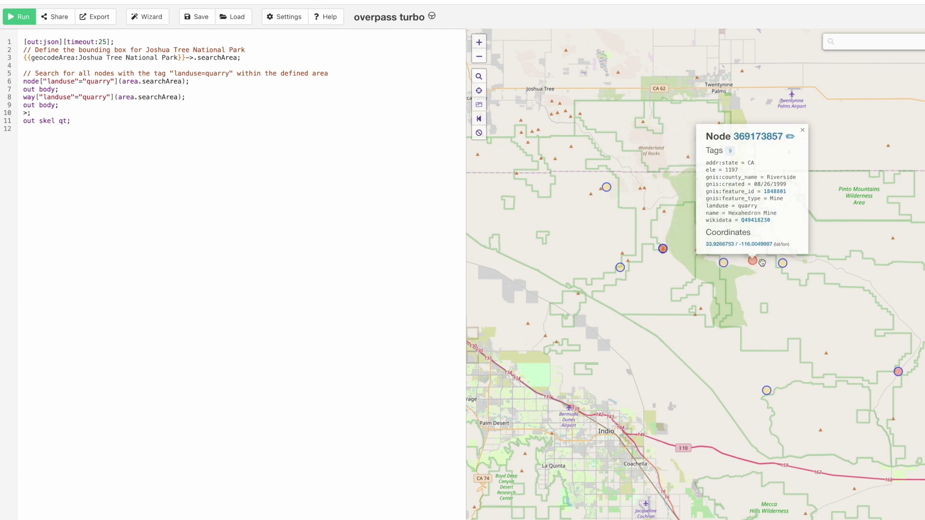
click(782, 264)
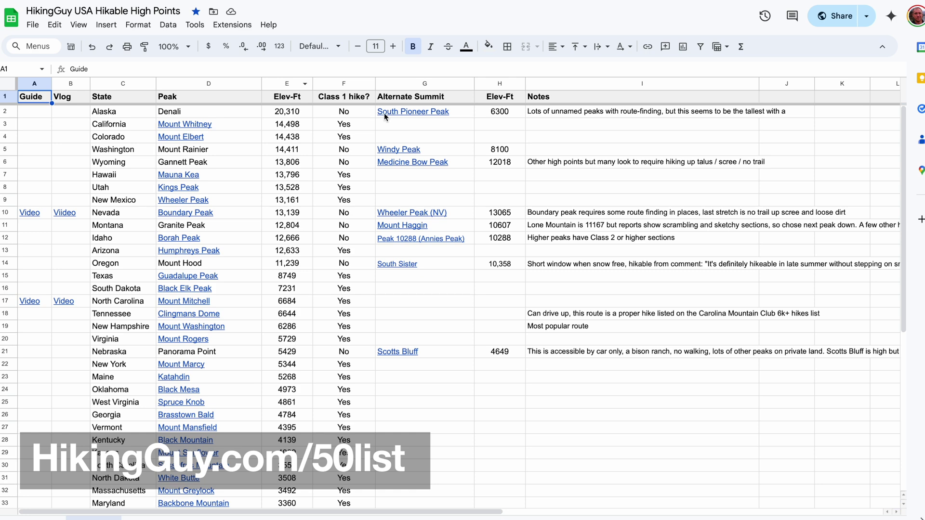
- Scroll through the USA Hikable High Points sheet past the Alternate Summit links
mouse_move(407, 114)
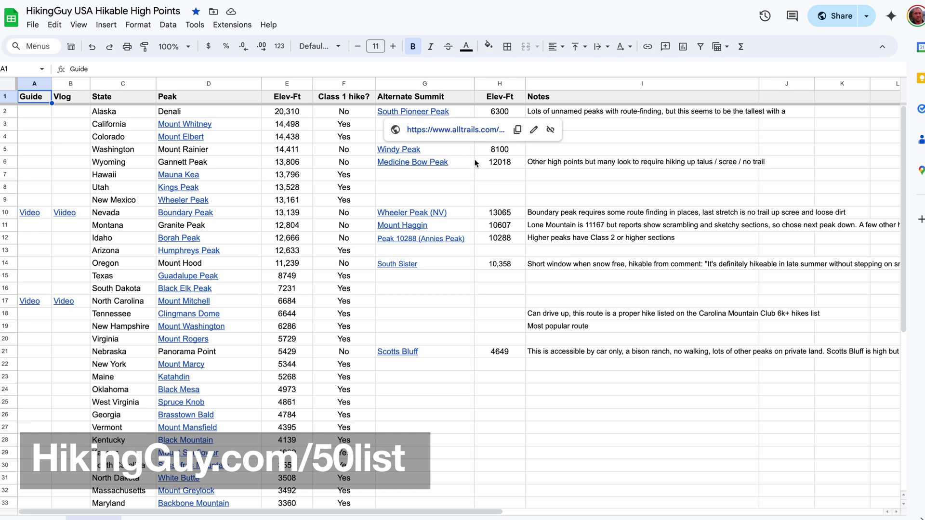
scroll(474, 163, down, 5)
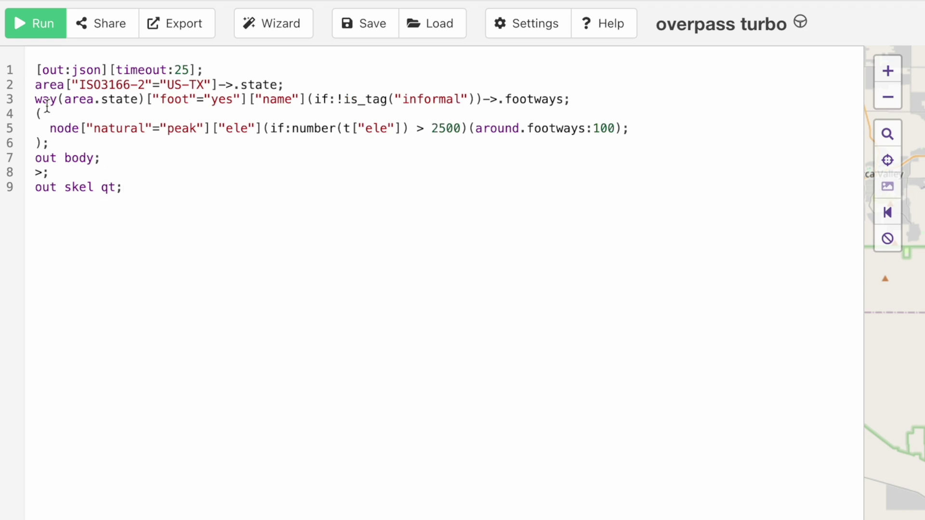
drag(35, 99, 595, 93)
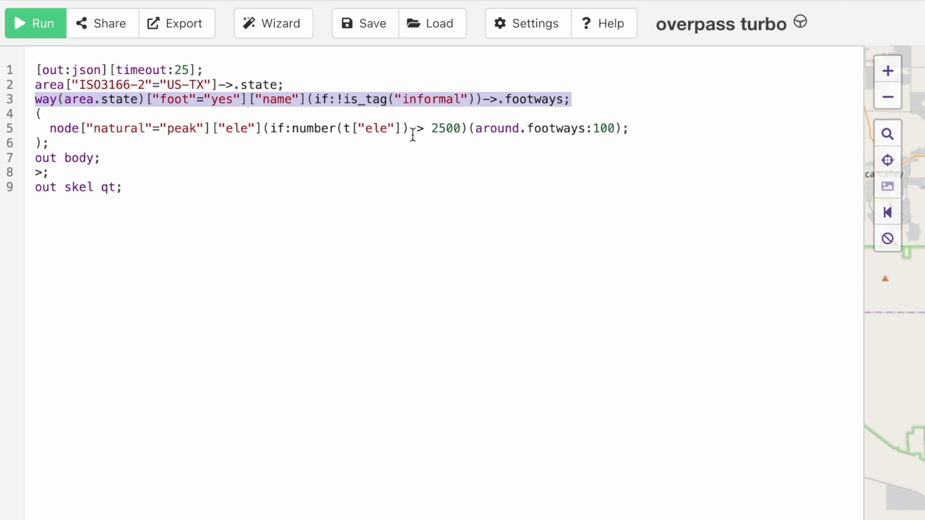
drag(394, 128, 610, 126)
click(604, 127)
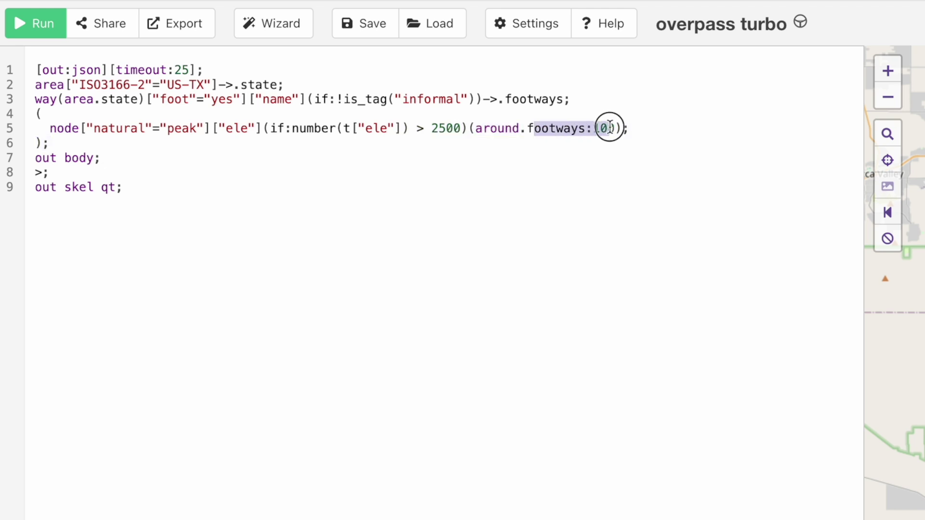
drag(460, 127, 279, 135)
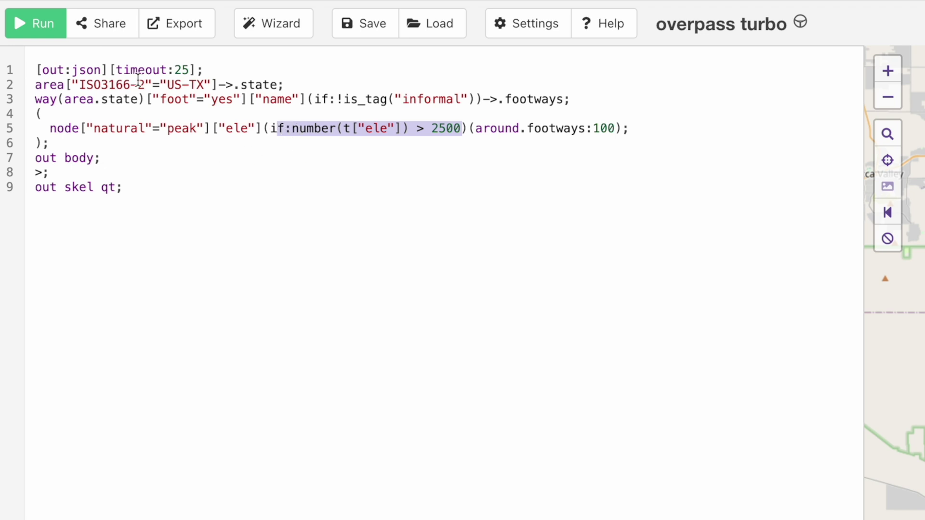
click(41, 24)
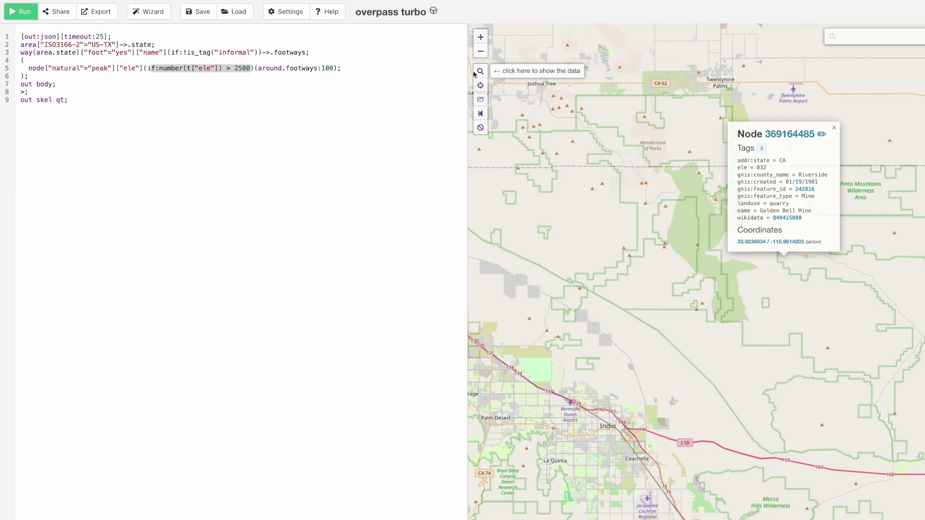
- Zoom to the returned Texas peaks and inspect the Bush Mountain and Guadalupe Peak markers
click(484, 74)
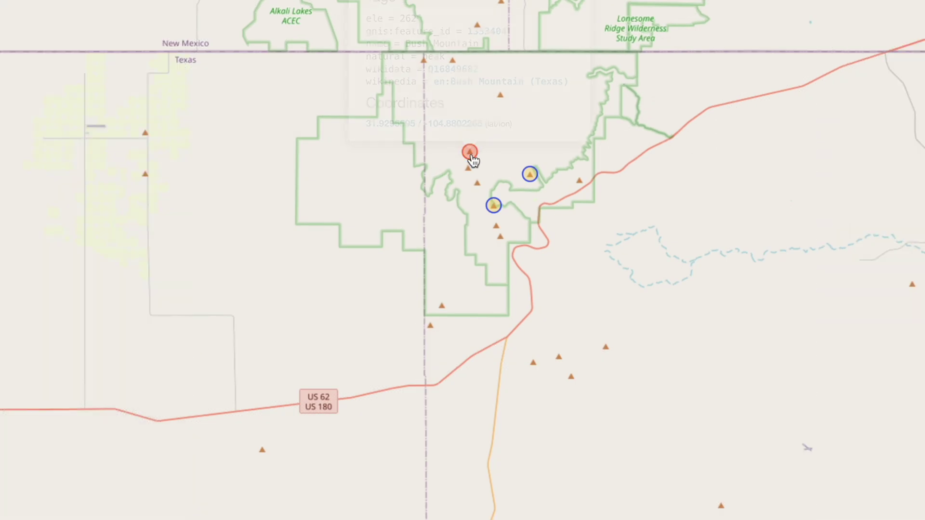
click(470, 153)
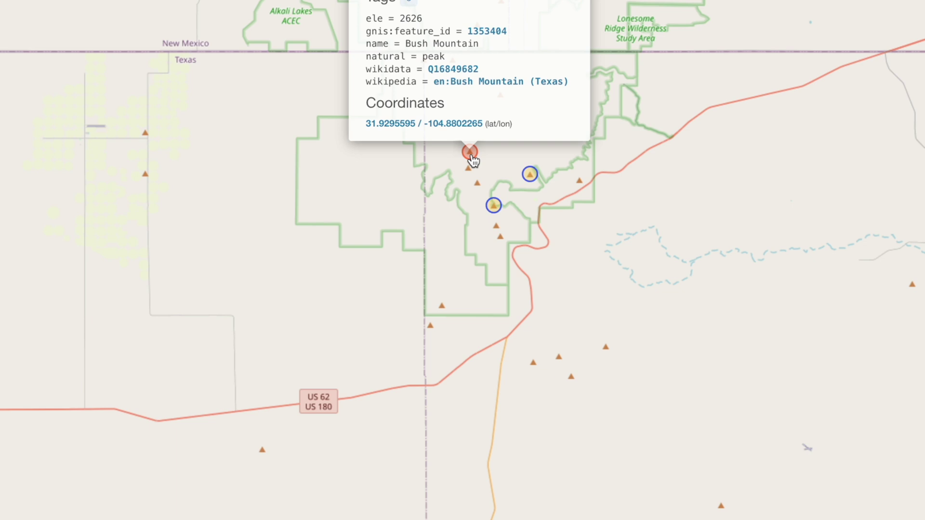
click(494, 206)
click(629, 155)
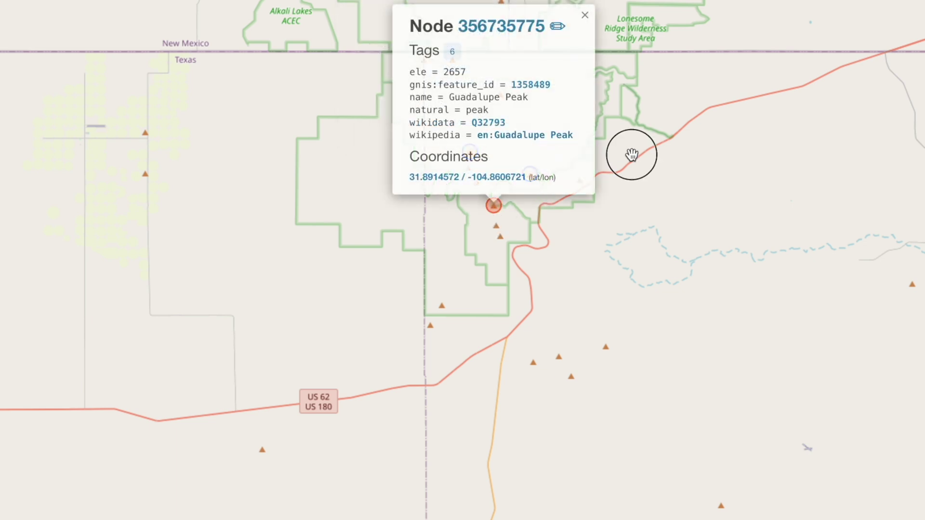
- Zoom into Guadalupe Mountains National Park to see Bush Mountain's trail up close
double_click(454, 176)
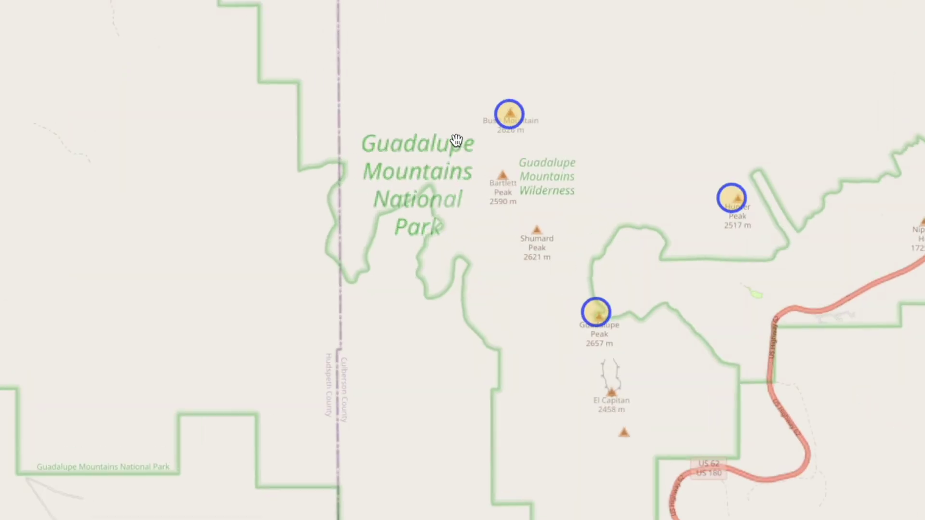
scroll(479, 97, up, 5)
drag(547, 82, 605, 409)
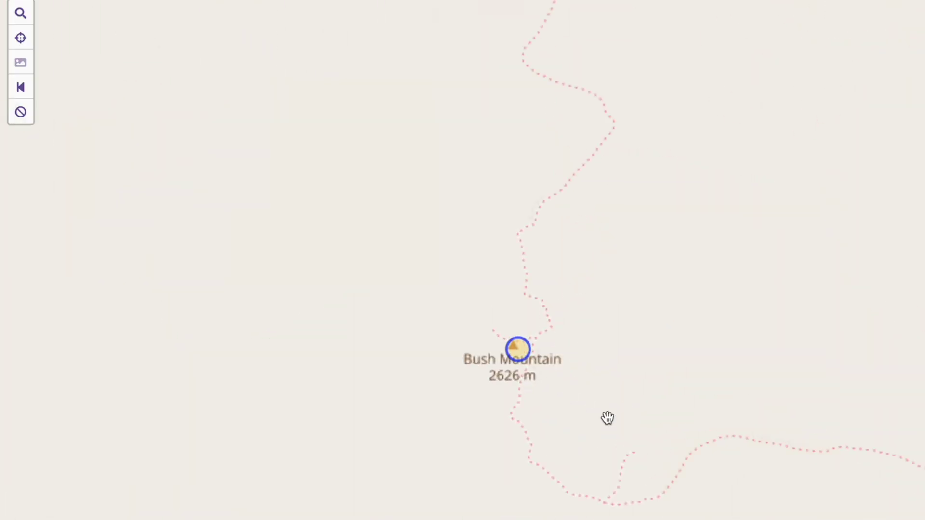
scroll(579, 404, up, 1)
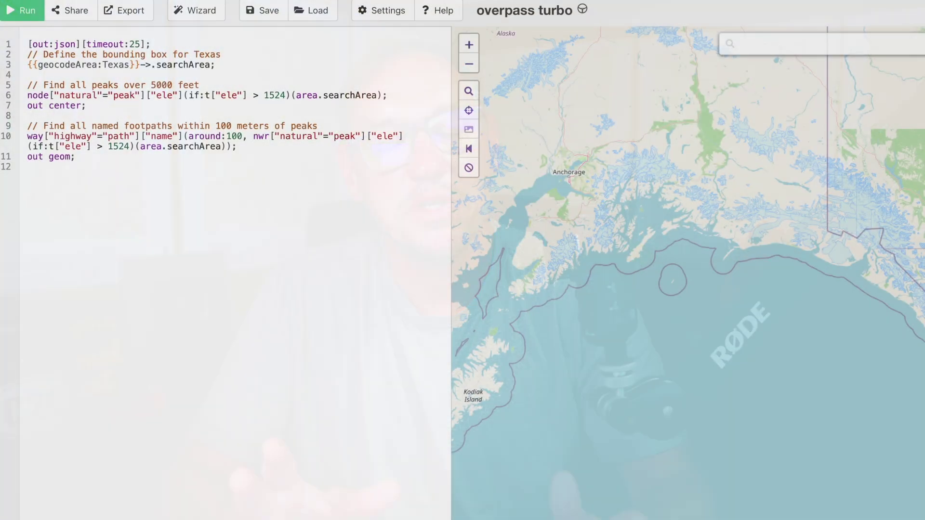
- Run the revised Texas peaks-and-footpaths query and copy its 'around requires an odd number of arguments' error
key(Return)
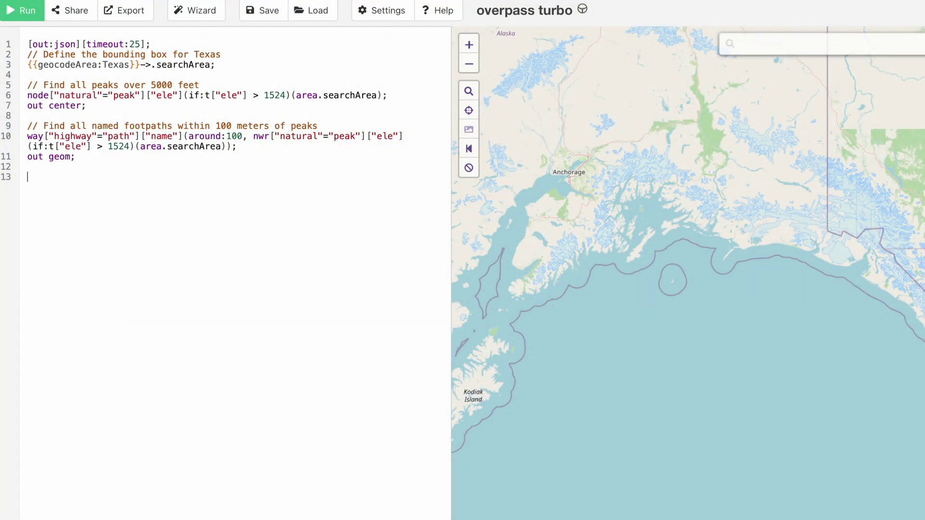
click(35, 10)
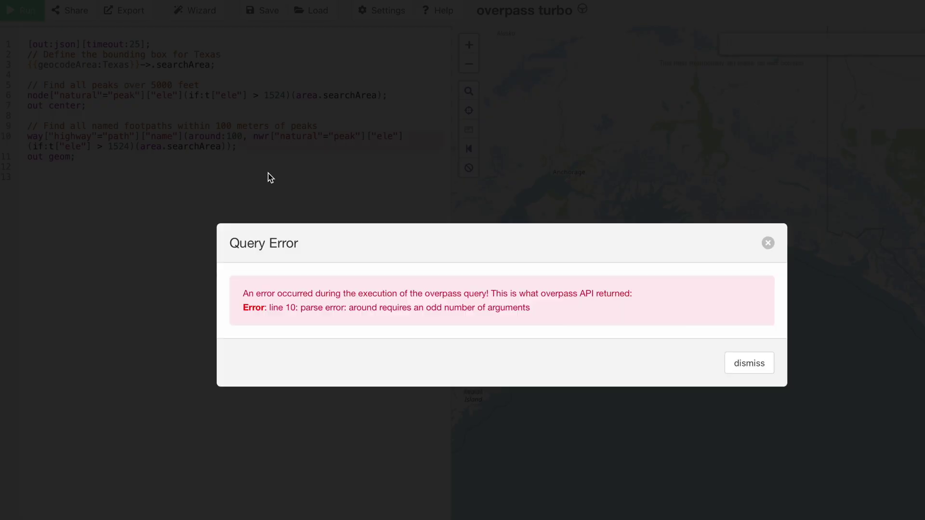
drag(538, 298, 562, 310)
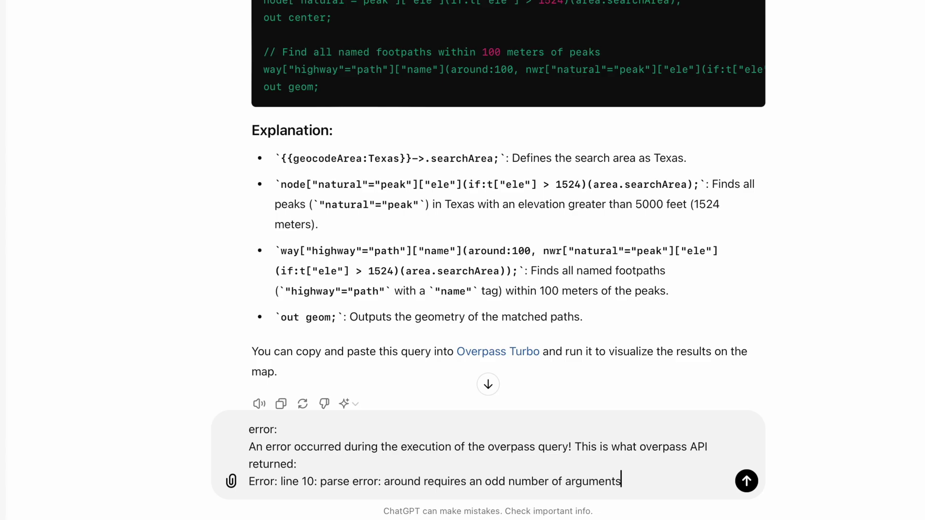
key(Return)
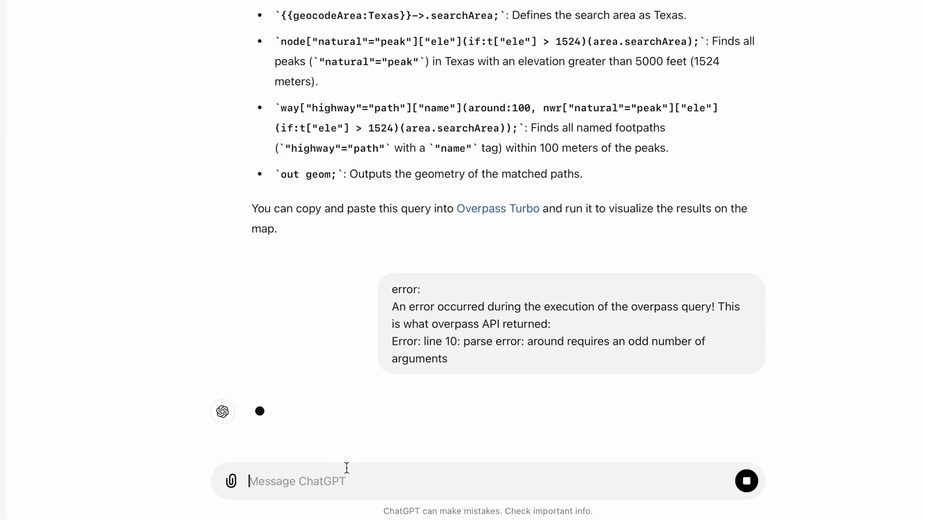